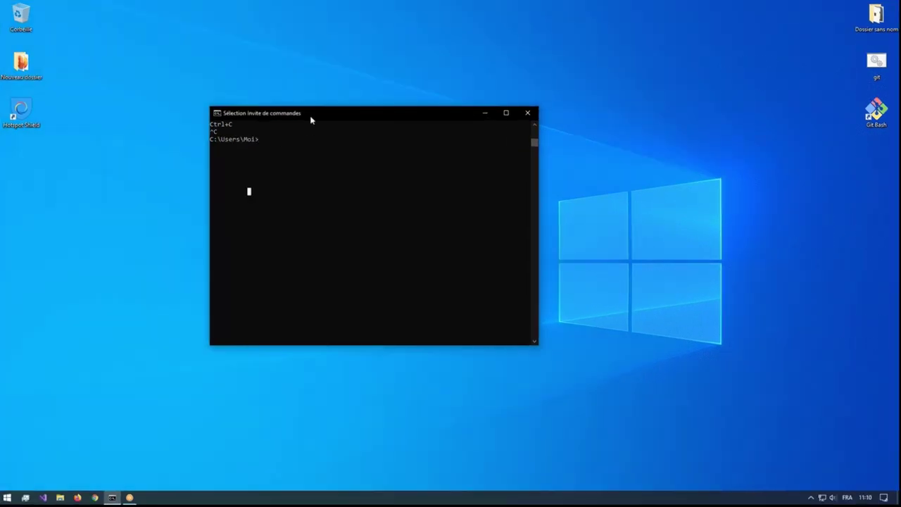
Check which network the computer is connected to in the system's network status
drag(312, 120, 324, 116)
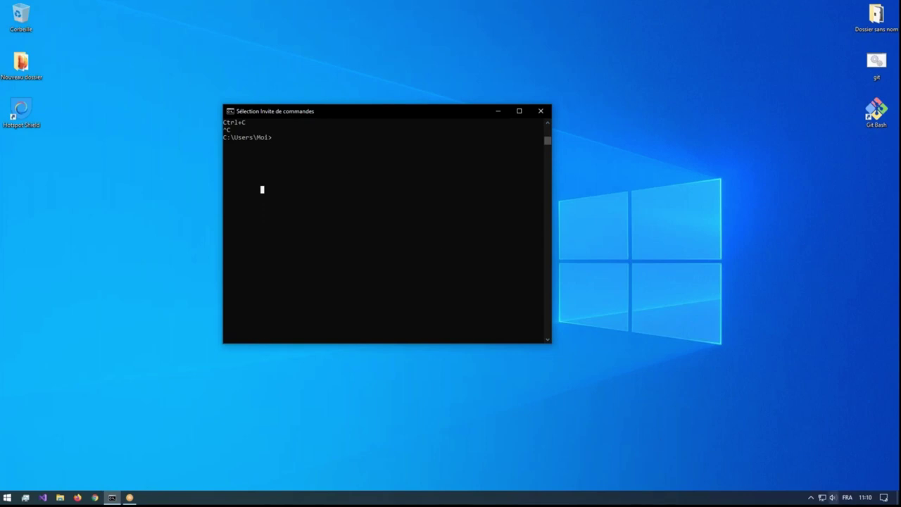
click(811, 498)
click(822, 497)
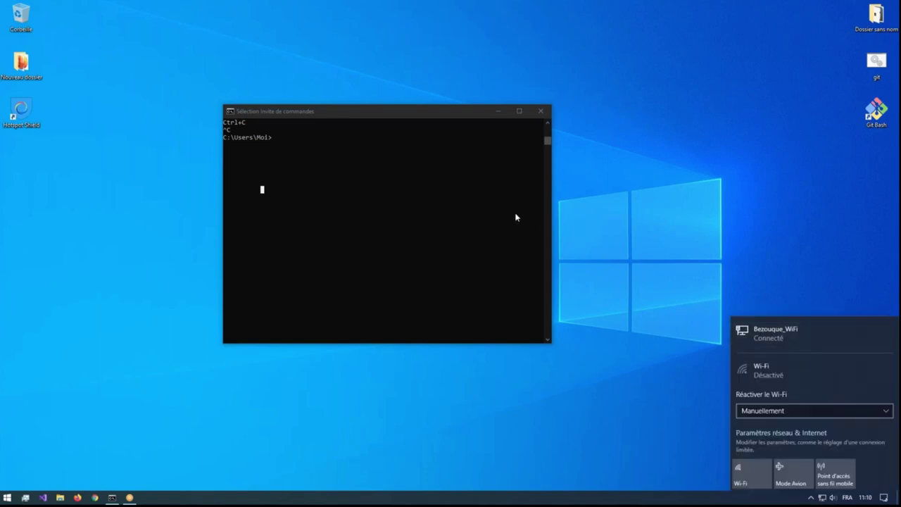
Ping 8.8.8.8 from the command prompt
click(285, 142)
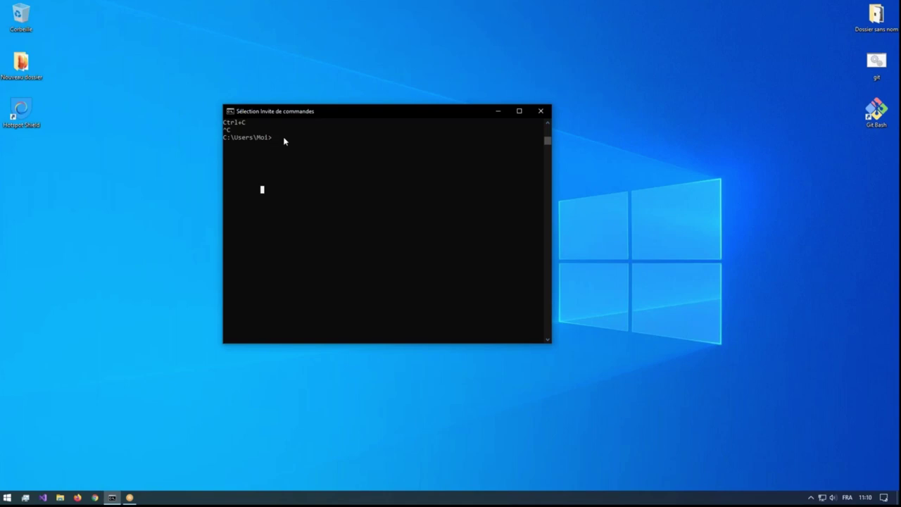
text(ping)
text(8.8.8.8)
key(Return)
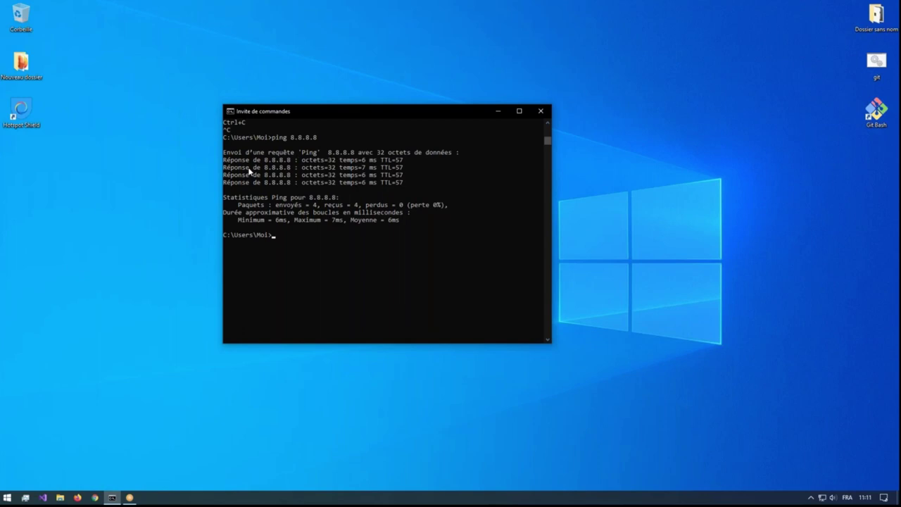
Start a continuous ping to 8.8.8.8 with the -t option and move the command prompt window aside
key(Up)
text(-t)
key(Return)
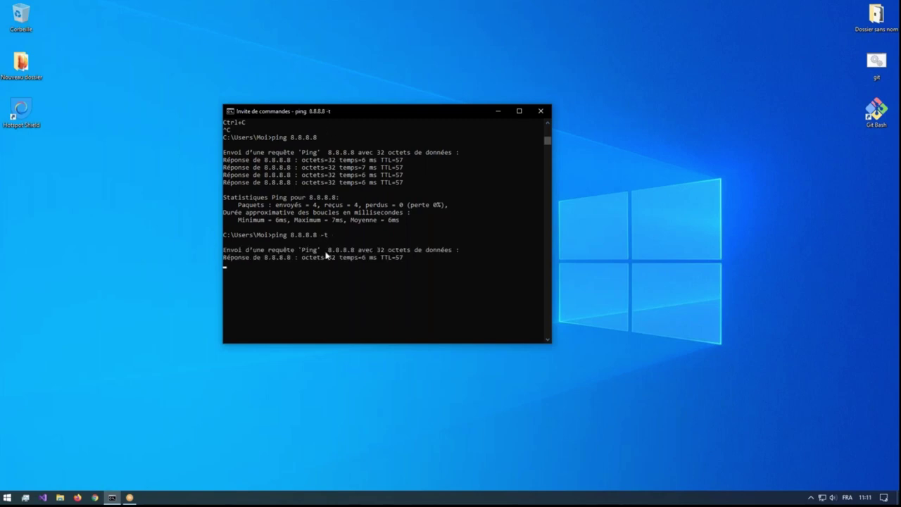
drag(378, 113, 503, 64)
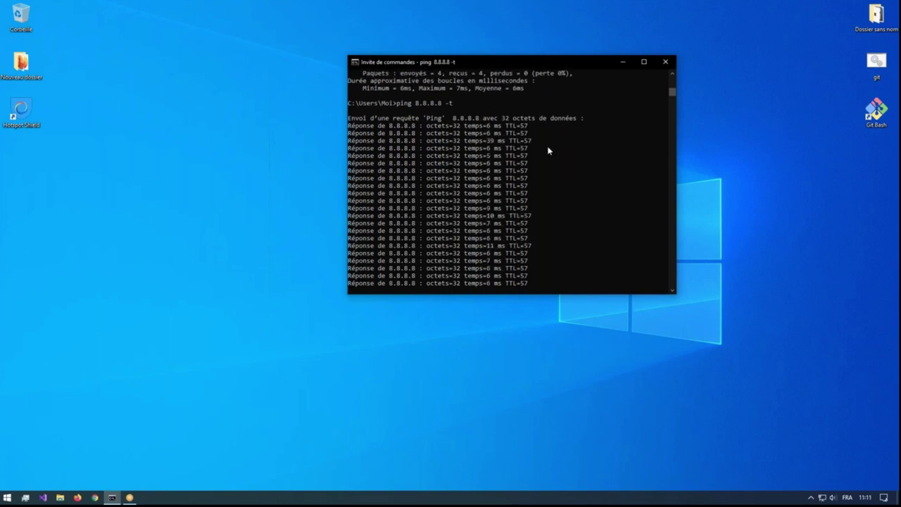
click(806, 134)
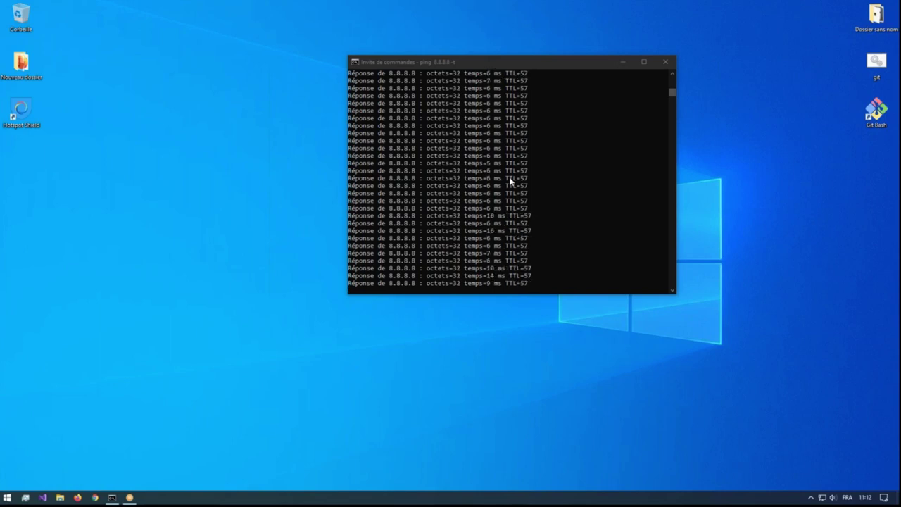
click(531, 116)
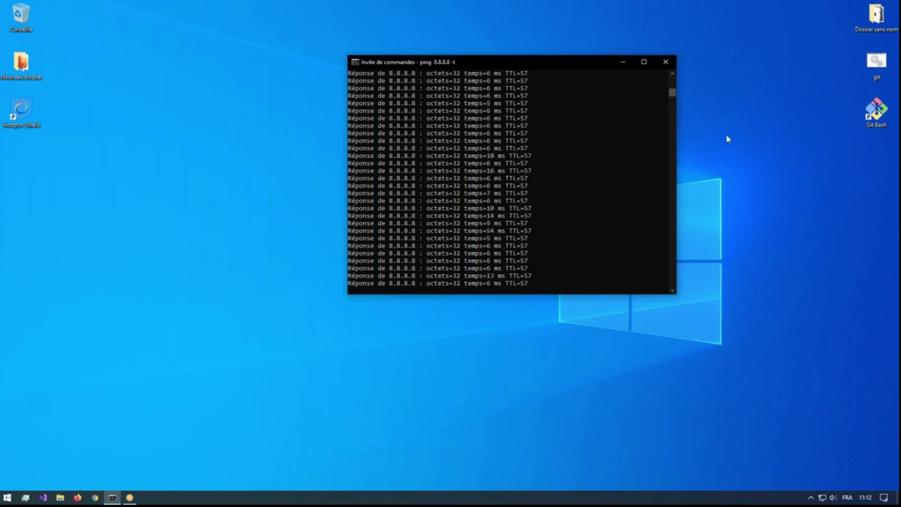
drag(535, 62, 453, 72)
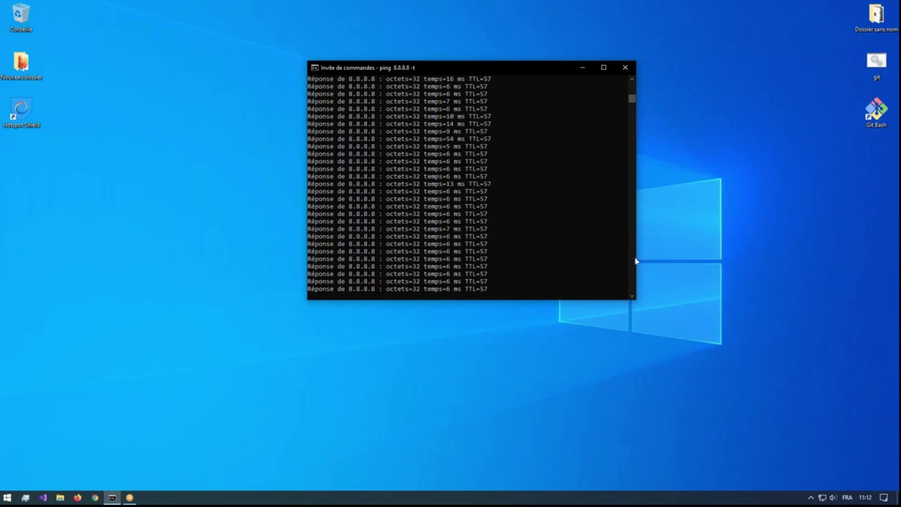
click(831, 479)
click(822, 497)
click(518, 292)
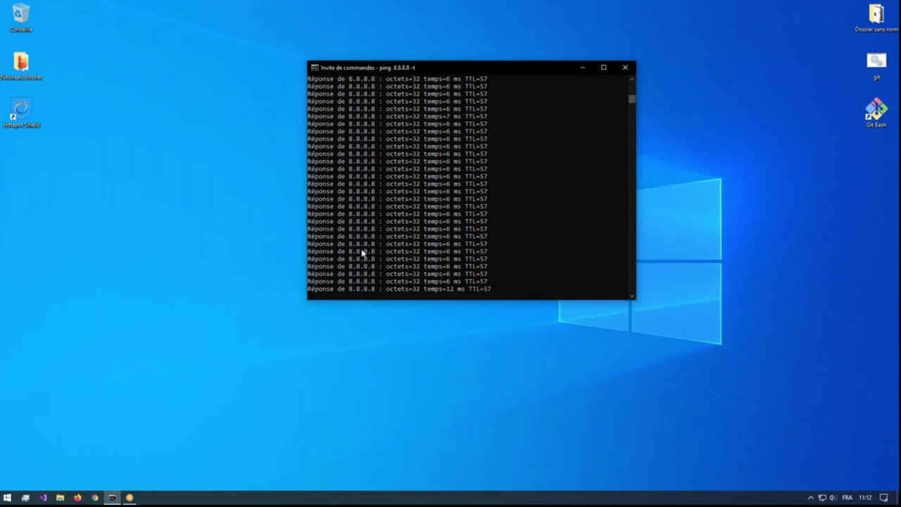
Launch Hotspot Shield and browse its list of virtual locations
click(27, 126)
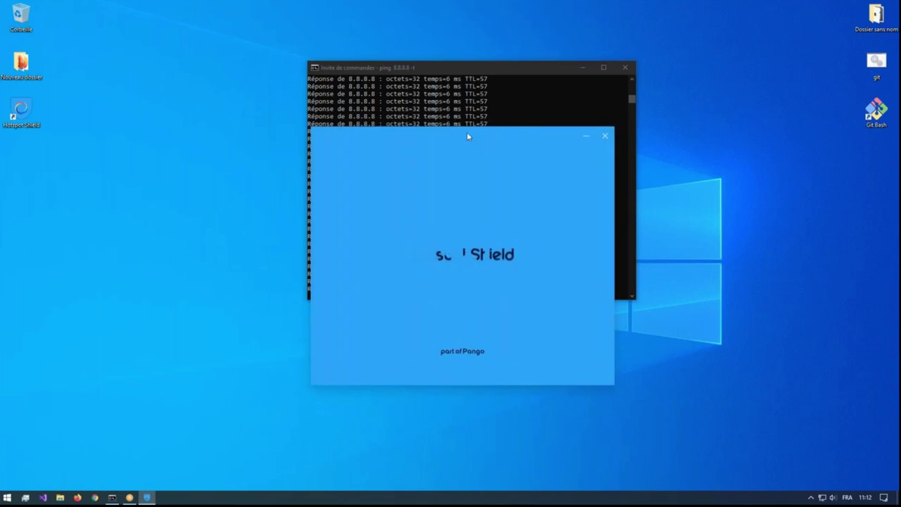
drag(464, 133, 197, 142)
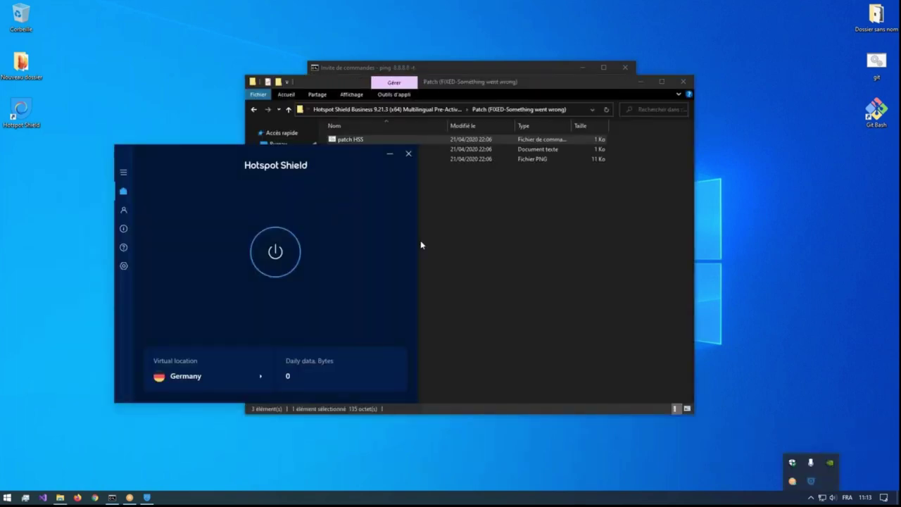
drag(239, 156, 309, 170)
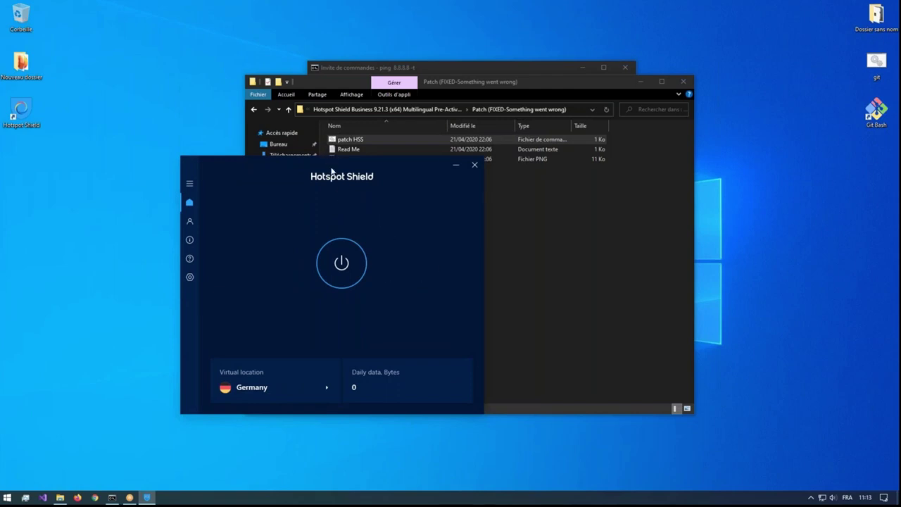
click(324, 387)
scroll(405, 261, down, 2)
scroll(405, 261, down, 3)
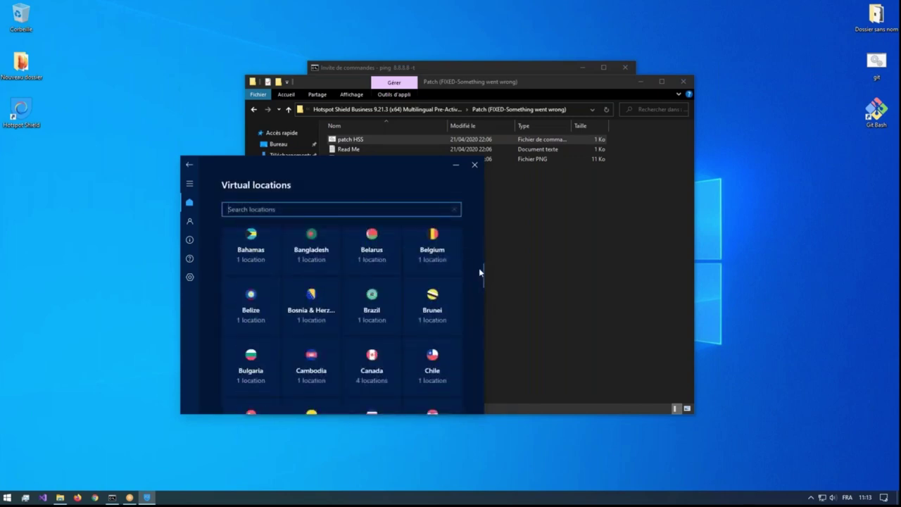
Close the Patch folder window and arrange the Hotspot Shield and command prompt windows side by side
drag(341, 161, 452, 126)
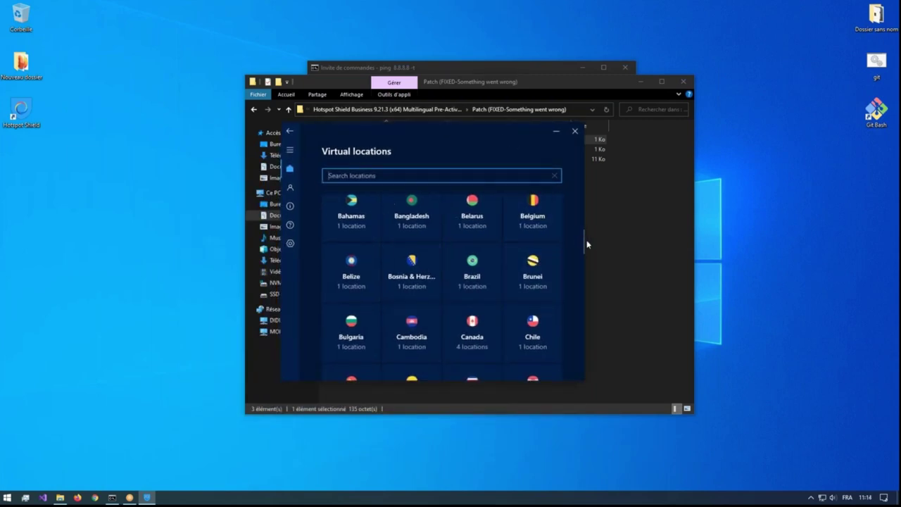
click(683, 81)
drag(427, 127, 217, 136)
drag(513, 64, 602, 38)
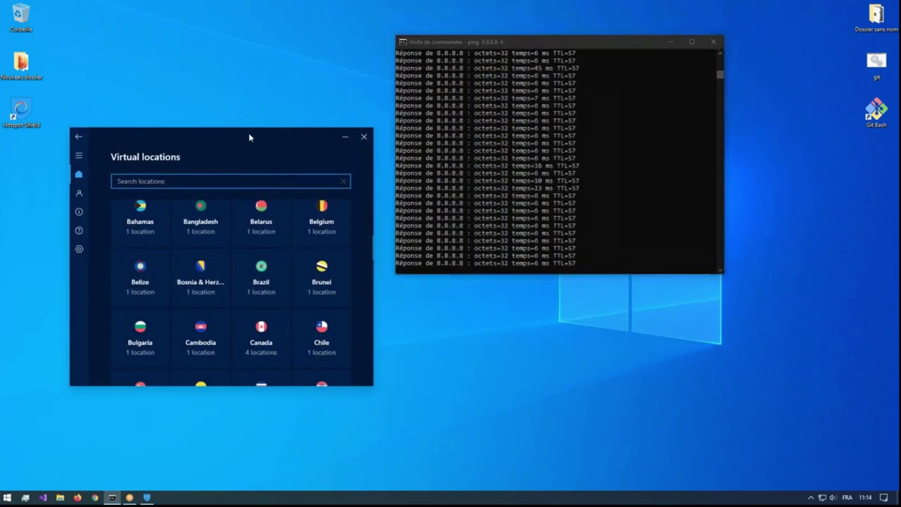
drag(241, 140, 264, 134)
Connect the VPN to the United States location from the quick access list
drag(393, 239, 397, 169)
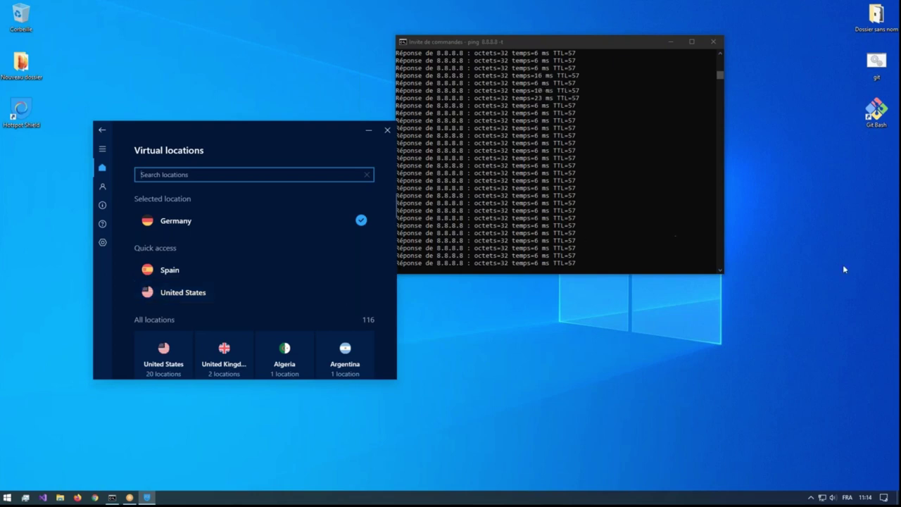
mouse_move(307, 298)
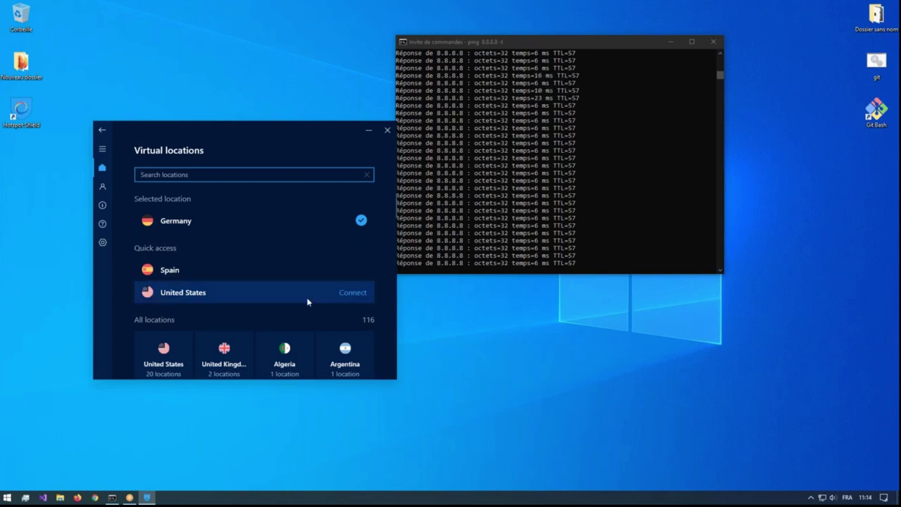
click(353, 293)
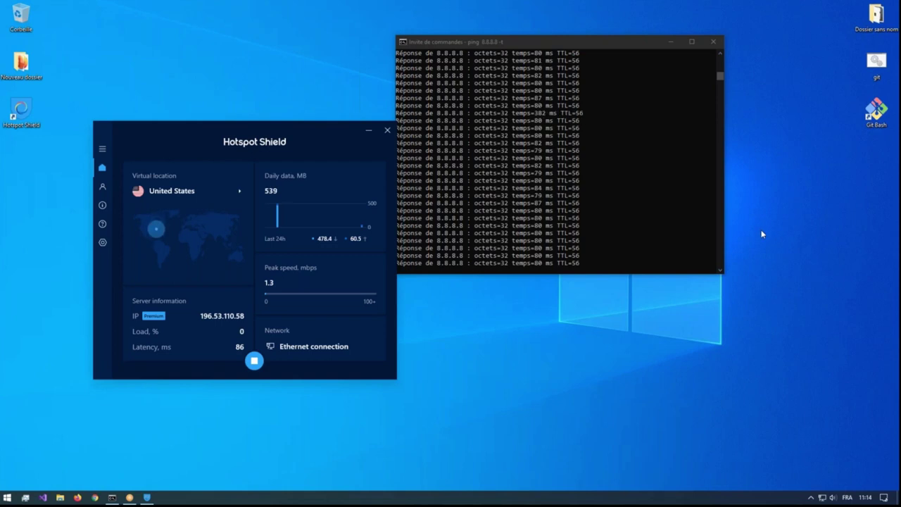
Compare the response times and TTL of the ping replies received before and after the VPN connection
scroll(623, 201, up, 2)
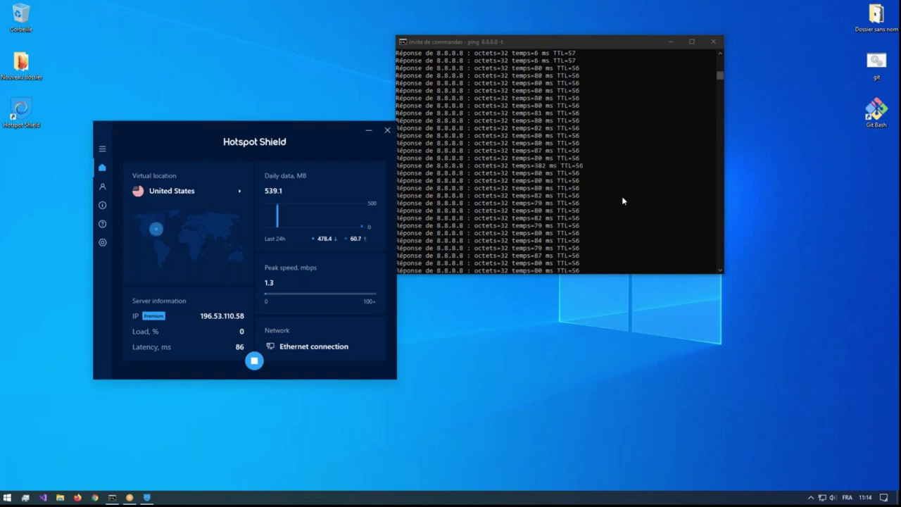
scroll(623, 201, down, 4)
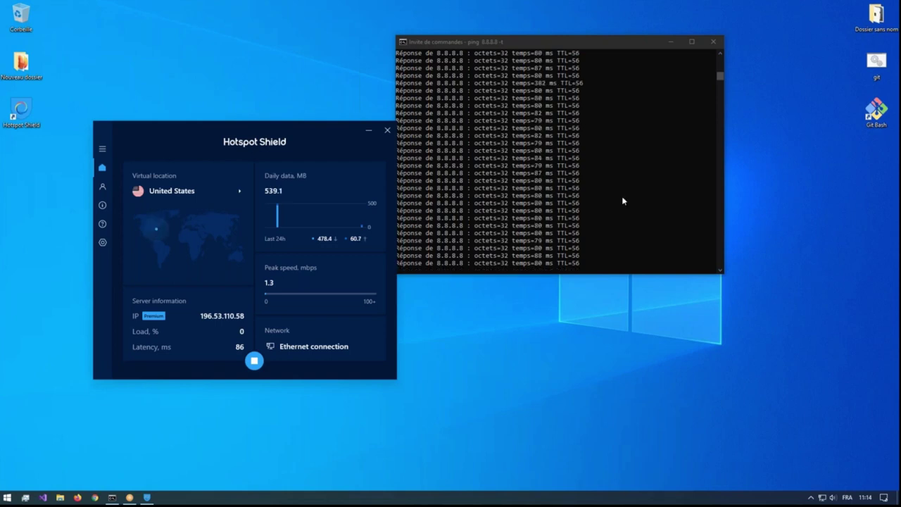
scroll(525, 223, up, 1)
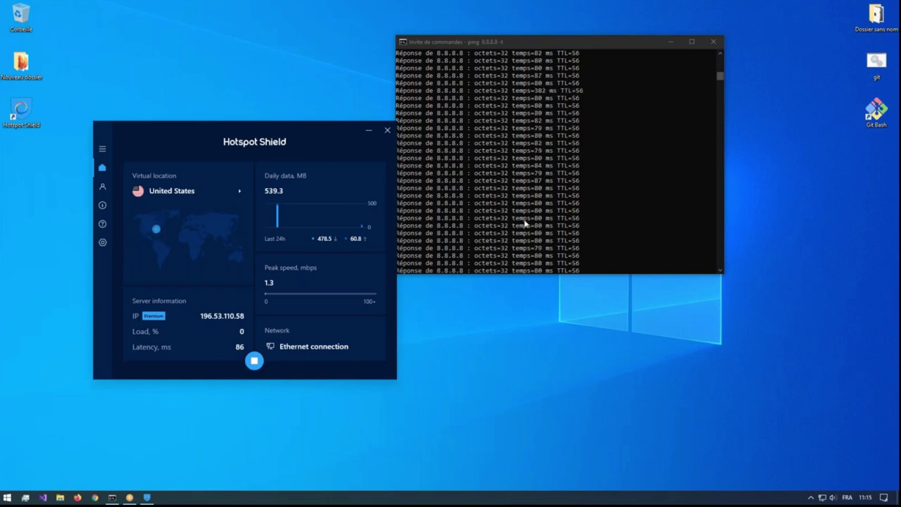
scroll(577, 206, down, 2)
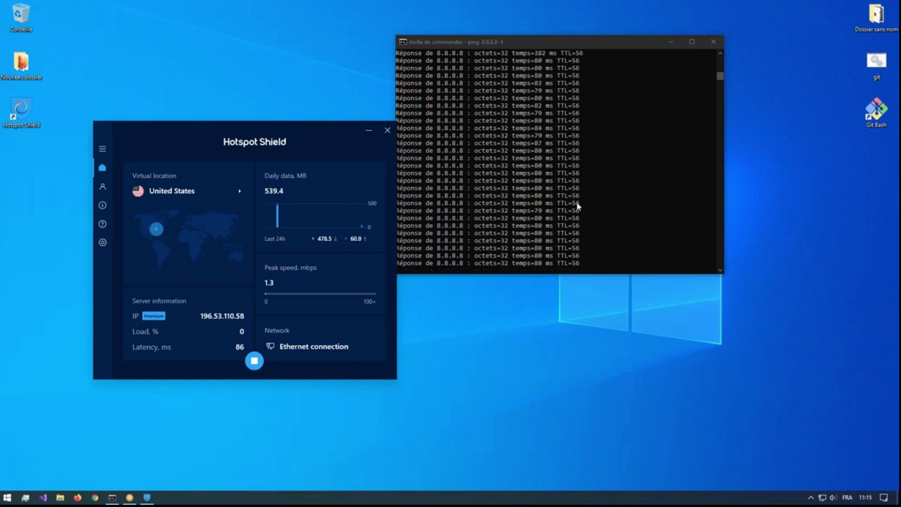
scroll(577, 205, down, 3)
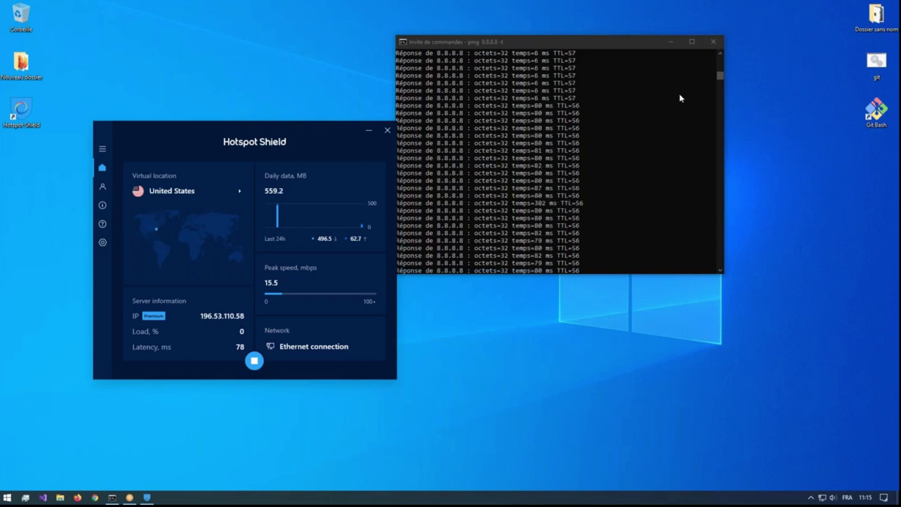
click(651, 145)
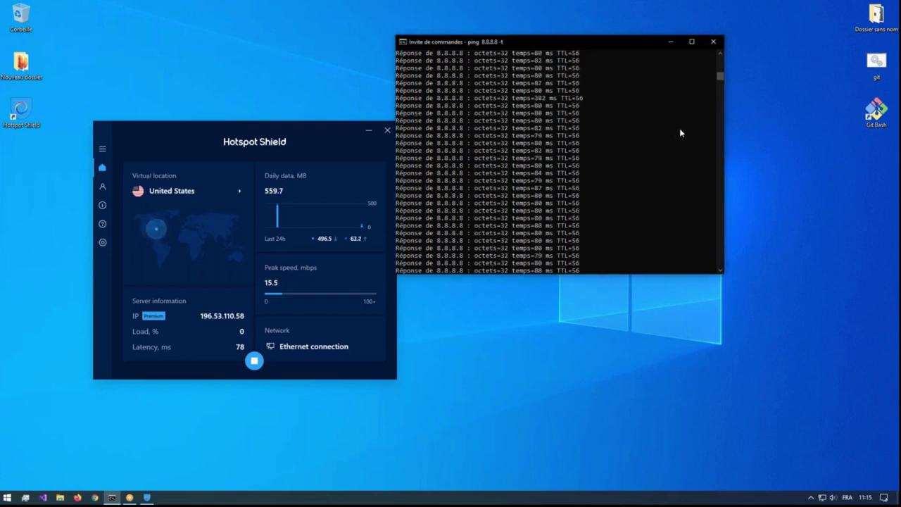
click(601, 173)
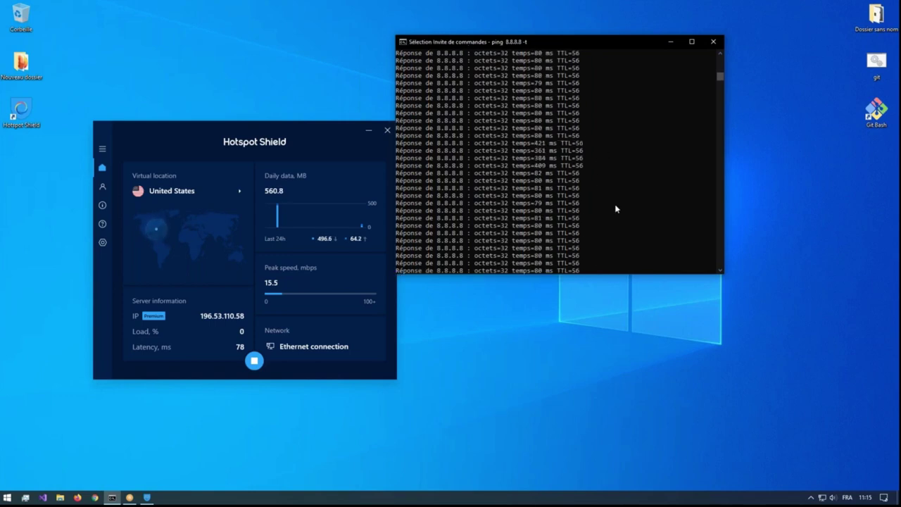
scroll(615, 208, up, 5)
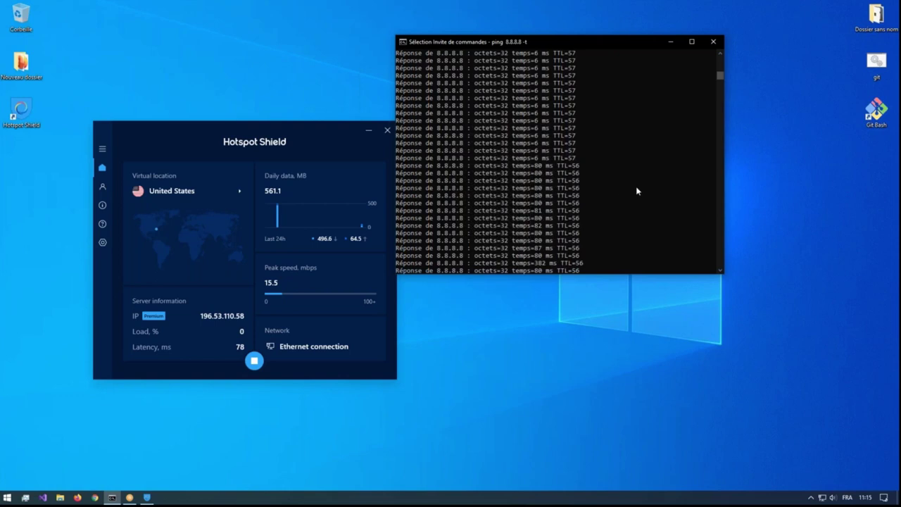
drag(524, 162, 588, 159)
click(638, 166)
click(407, 159)
Rearrange the Hotspot Shield and command prompt windows so that they no longer overlap
drag(521, 44, 532, 43)
drag(286, 131, 198, 68)
drag(529, 41, 445, 88)
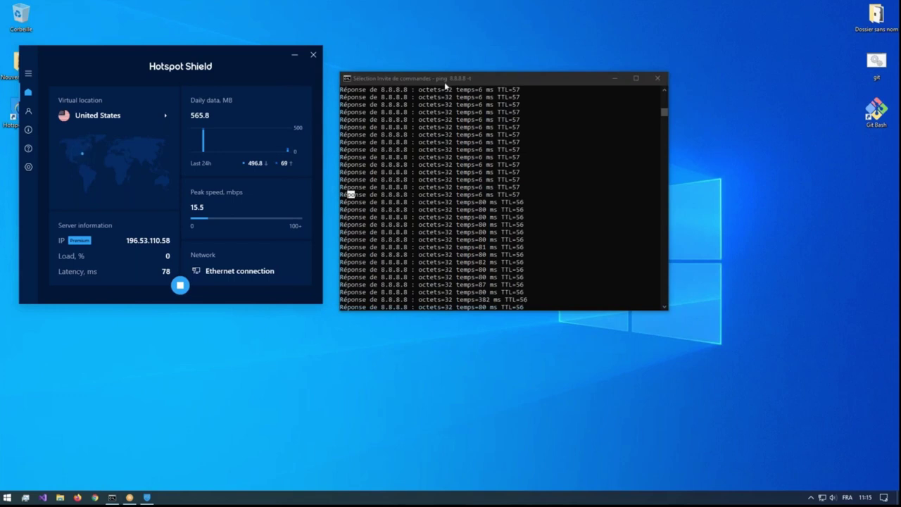
drag(444, 80, 449, 82)
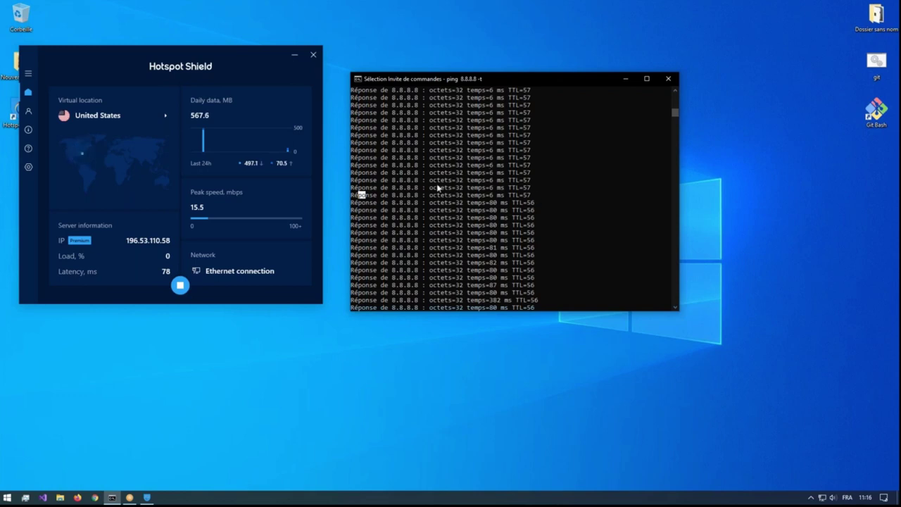
Check the network connection status and highlight the last ping replies received before the VPN connection
click(491, 187)
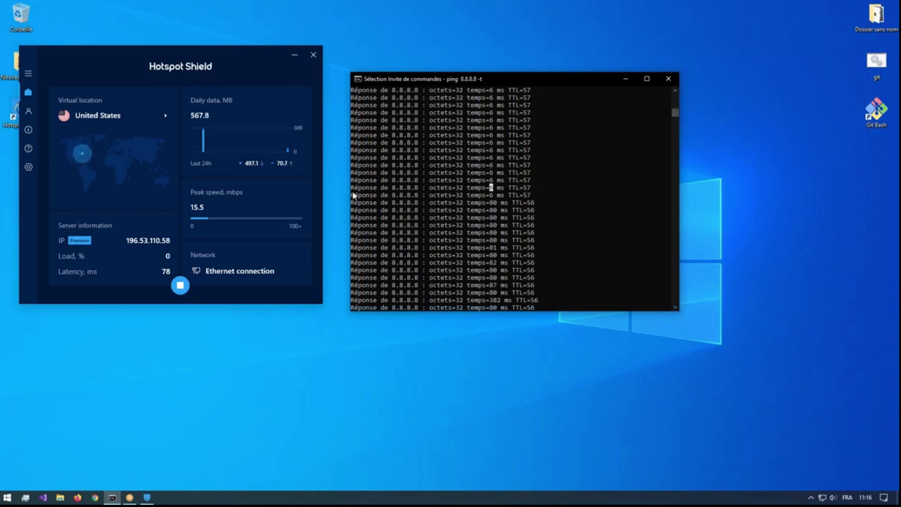
click(822, 497)
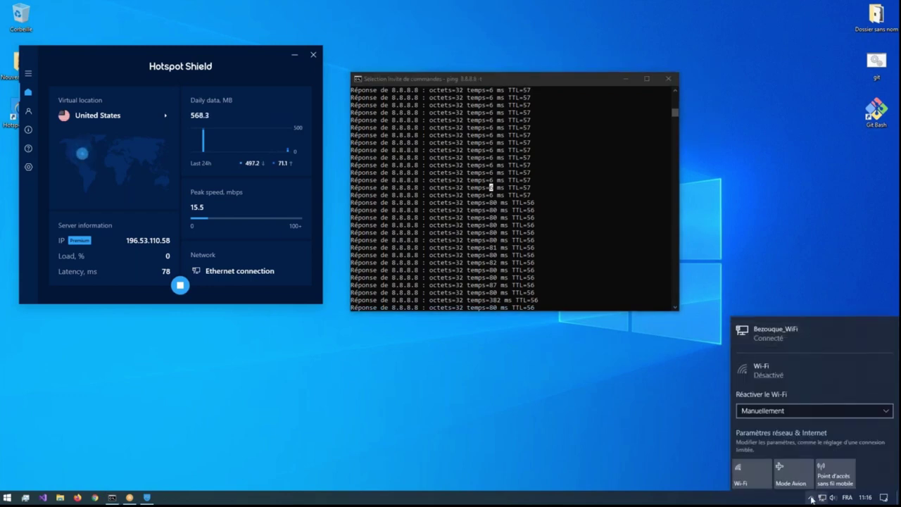
click(655, 415)
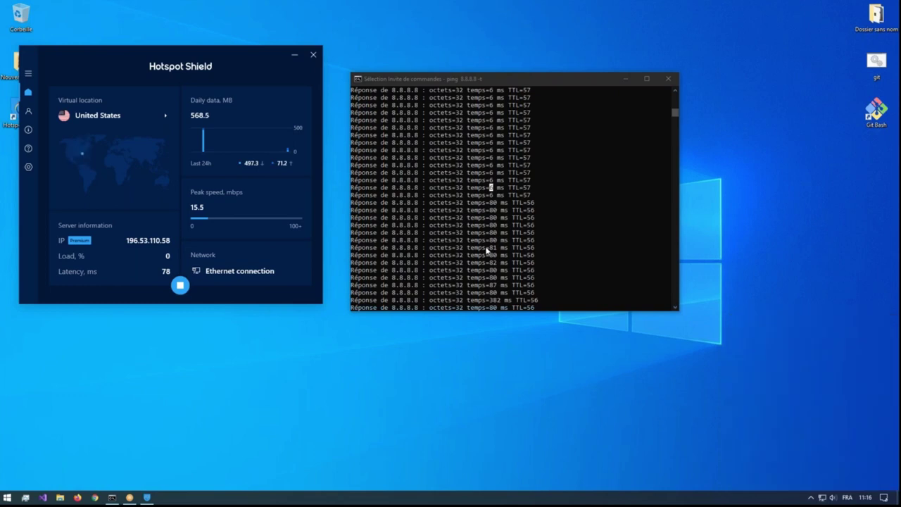
click(418, 191)
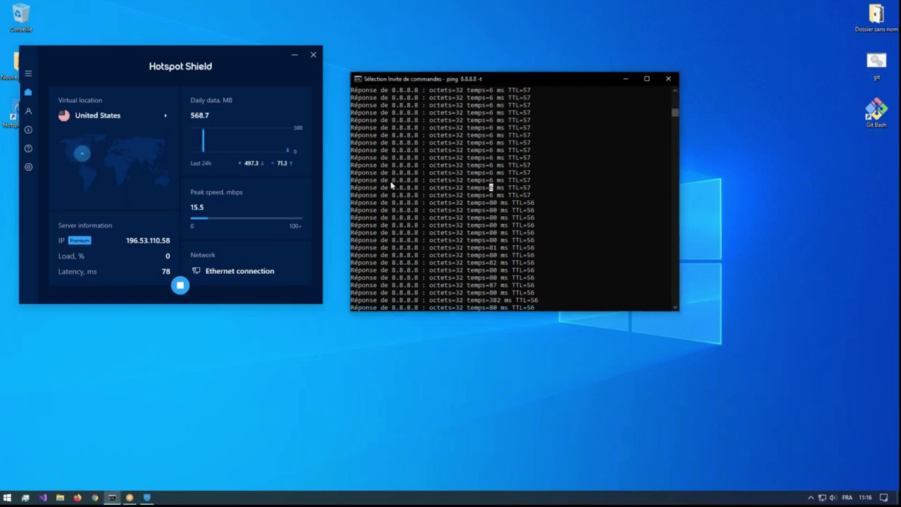
drag(365, 188, 424, 189)
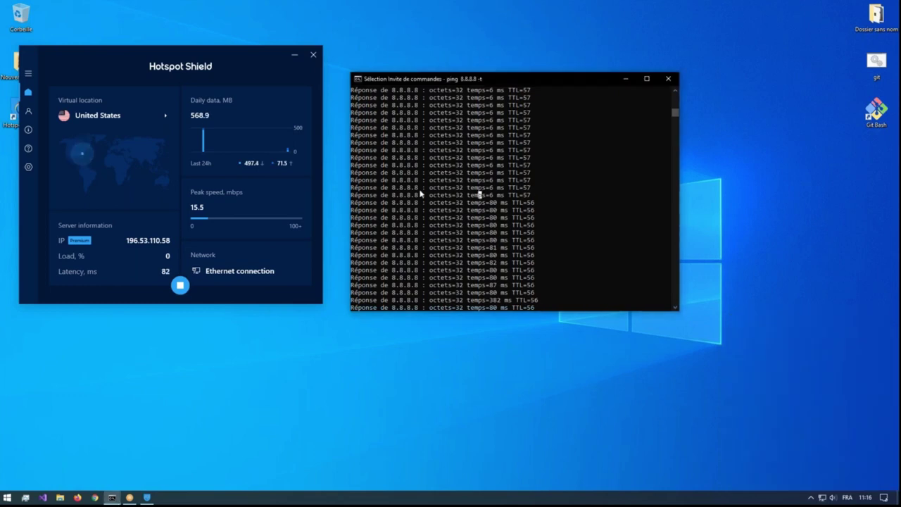
drag(354, 188, 485, 113)
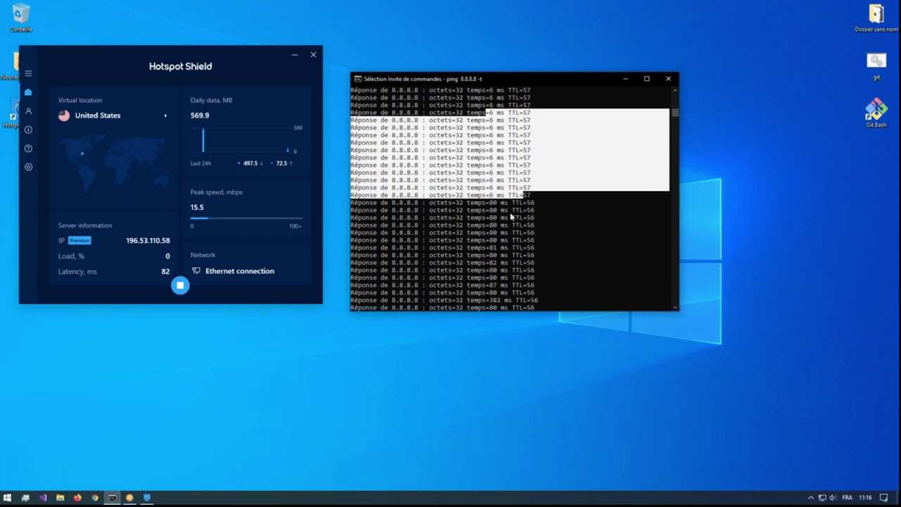
Highlight the ping replies received after the VPN connection, and clear the selection so that the ping output resumes
scroll(550, 235, down, 2)
drag(490, 157, 507, 230)
click(547, 233)
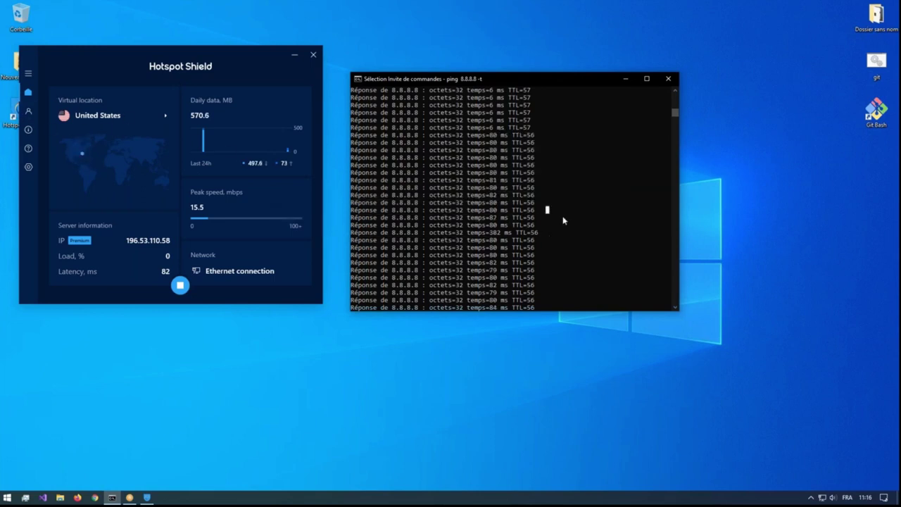
mouse_move(676, 112)
mouse_down()
mouse_move(675, 130)
mouse_move(676, 106)
mouse_move(676, 116)
mouse_up()
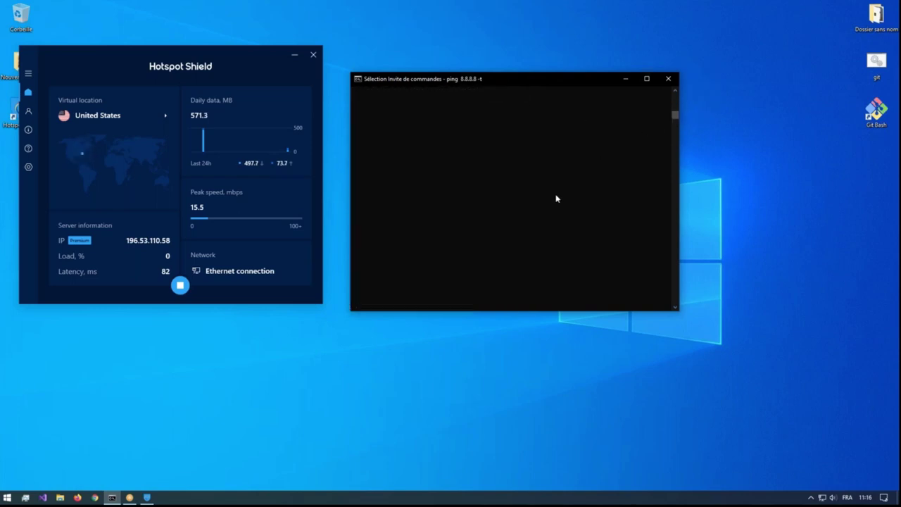
key(Escape)
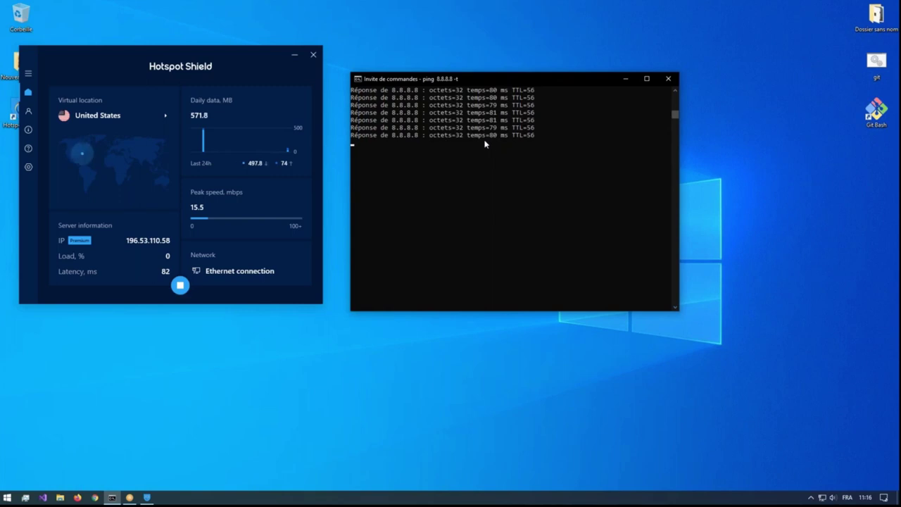
Open the Google home page in Chrome and bring the Hotspot Shield and command prompt windows in front of it
click(95, 497)
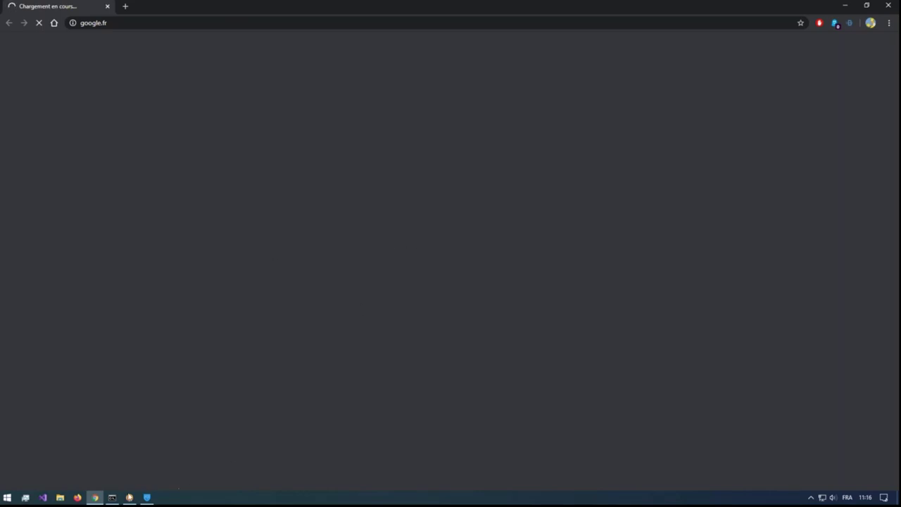
click(146, 497)
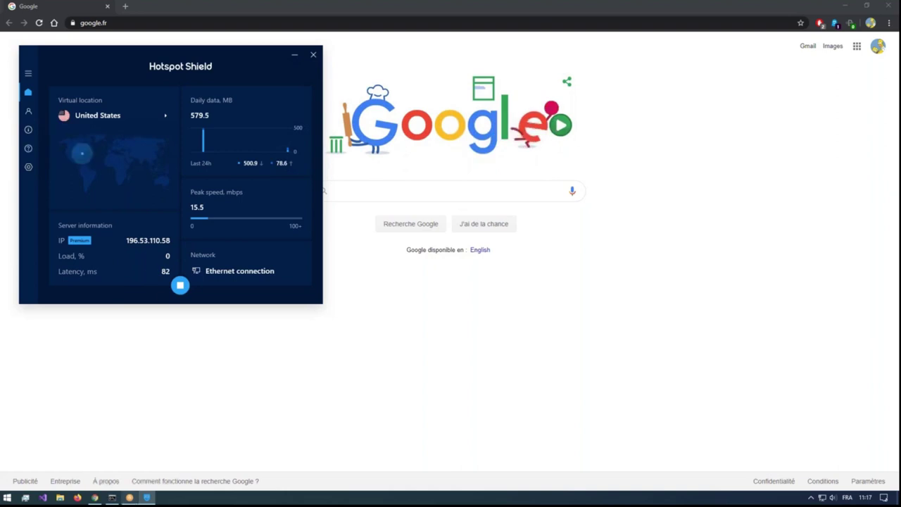
click(112, 497)
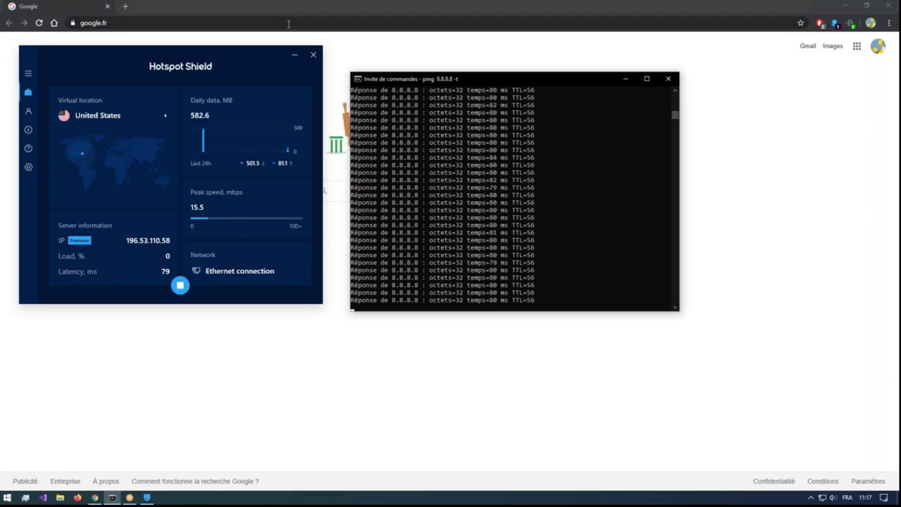
Search Google for "myip" in Chrome
click(240, 12)
text(nyip)
key(Return)
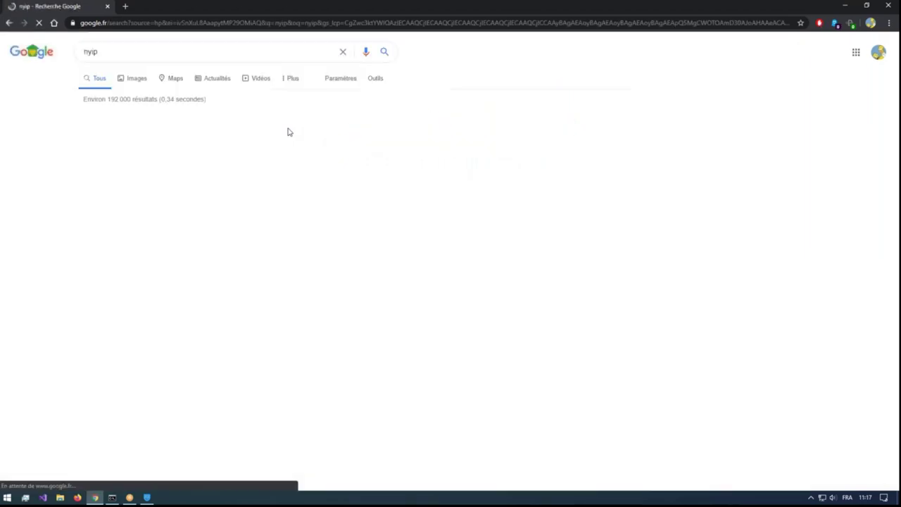
drag(104, 46, 41, 44)
text(m)
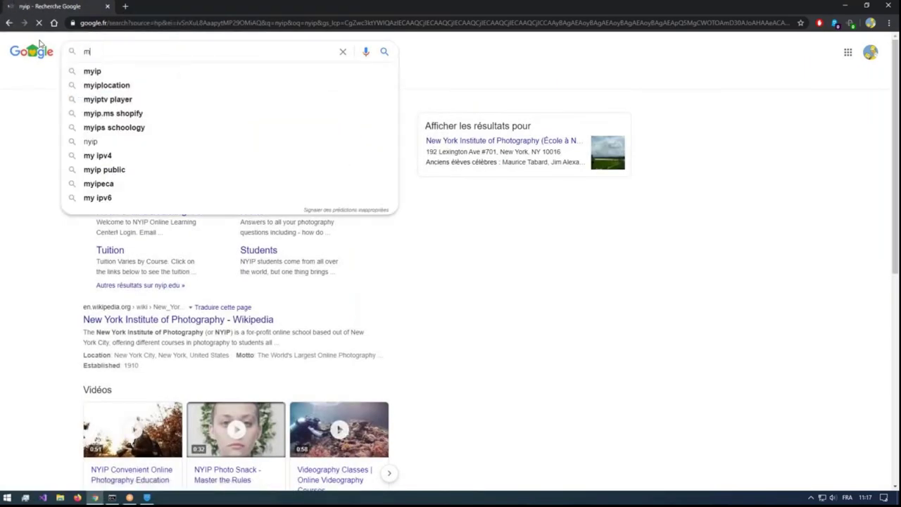
text(yip)
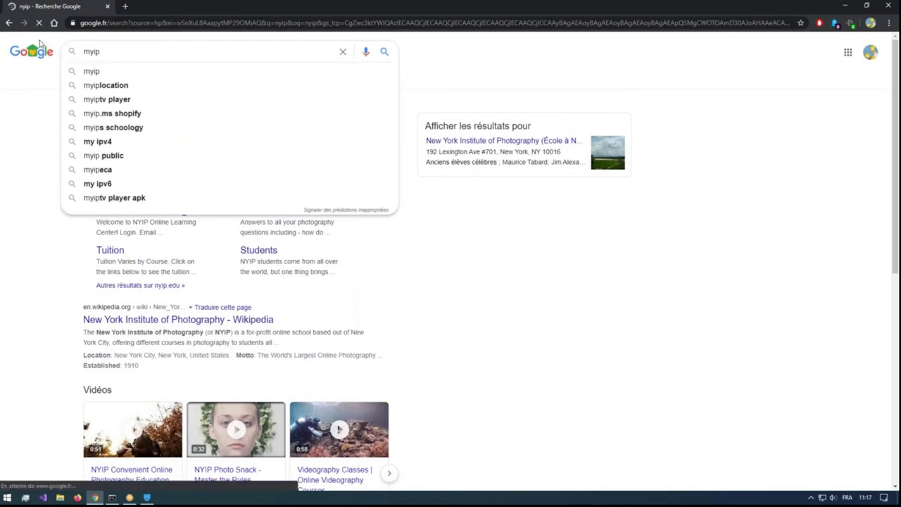
key(Return)
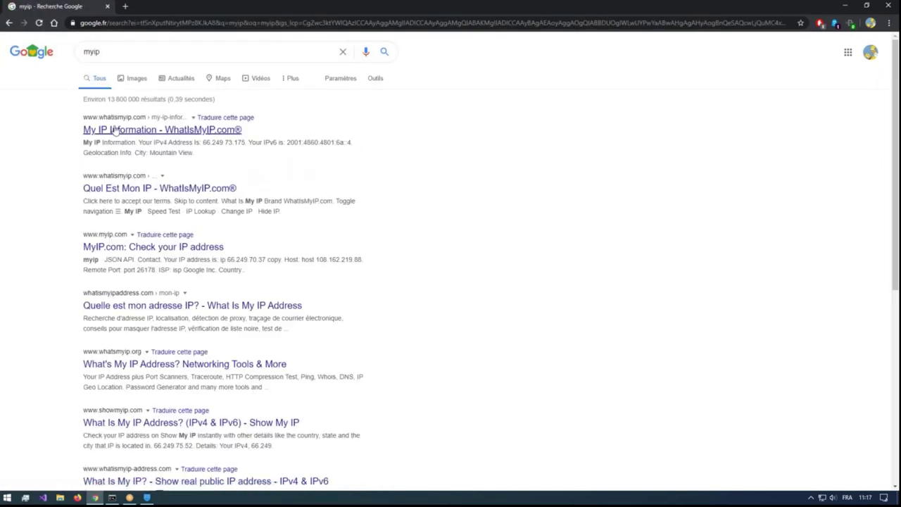
Change the search text to "my ip" and open the WhatIsMyIP.com "My IP Information" result
click(94, 53)
key(Return)
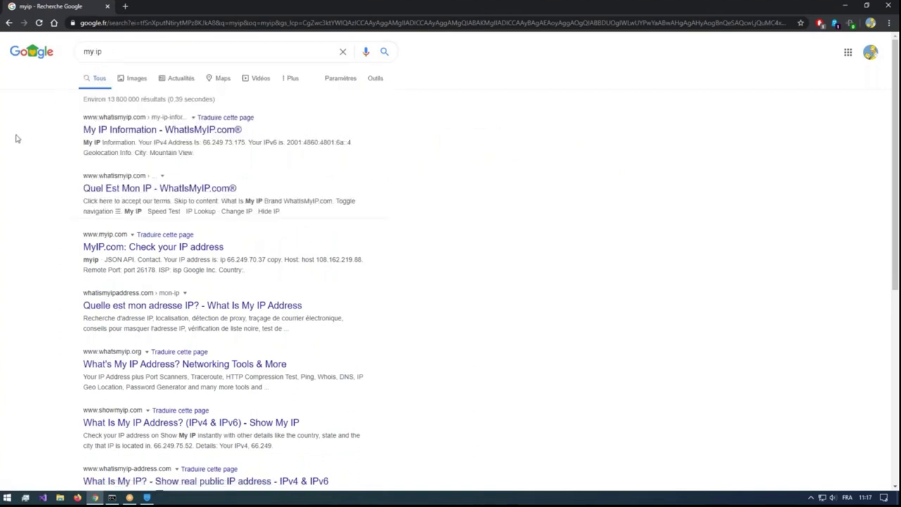
click(120, 130)
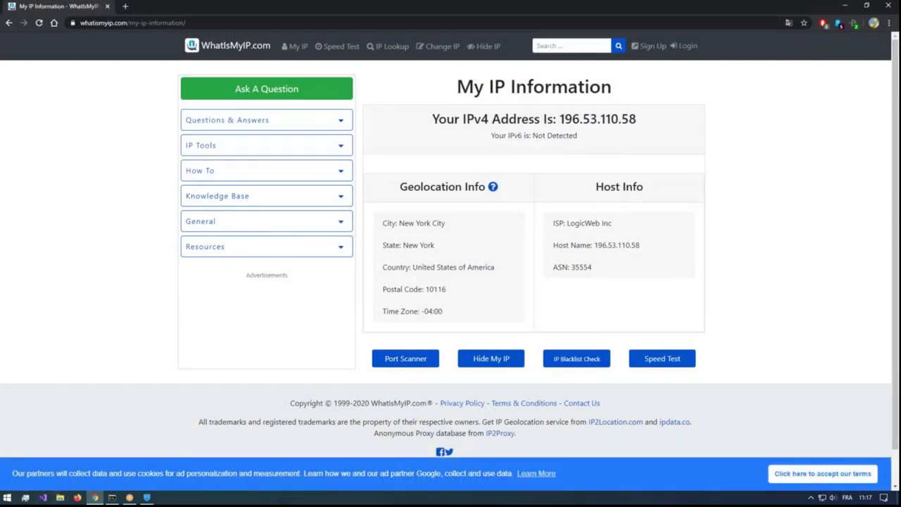
Compare the IPv4 address on the page with the server IP in Hotspot Shield, and check the geolocation details
click(147, 498)
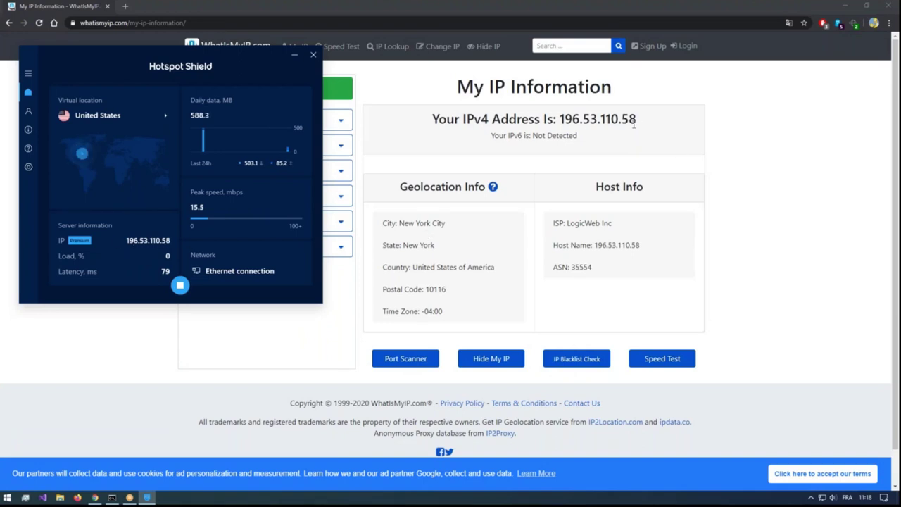
drag(642, 127, 584, 123)
click(655, 127)
drag(655, 128, 548, 121)
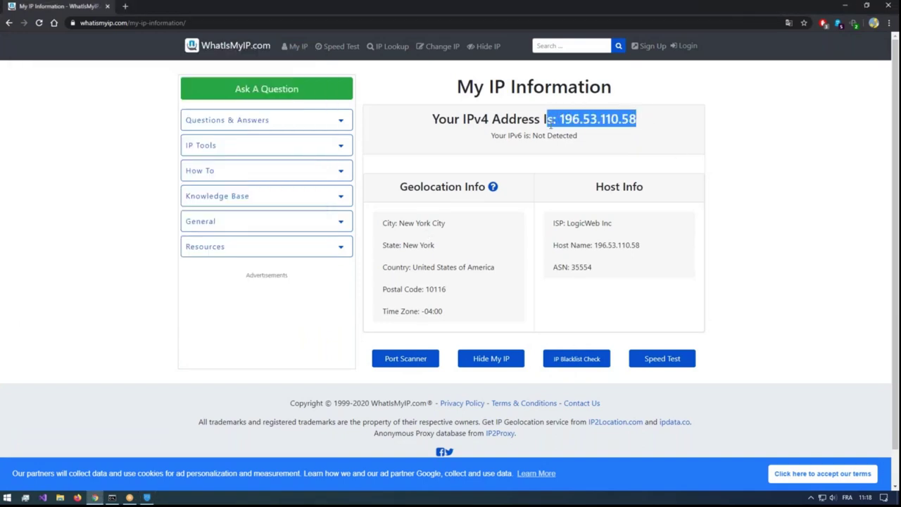
click(649, 186)
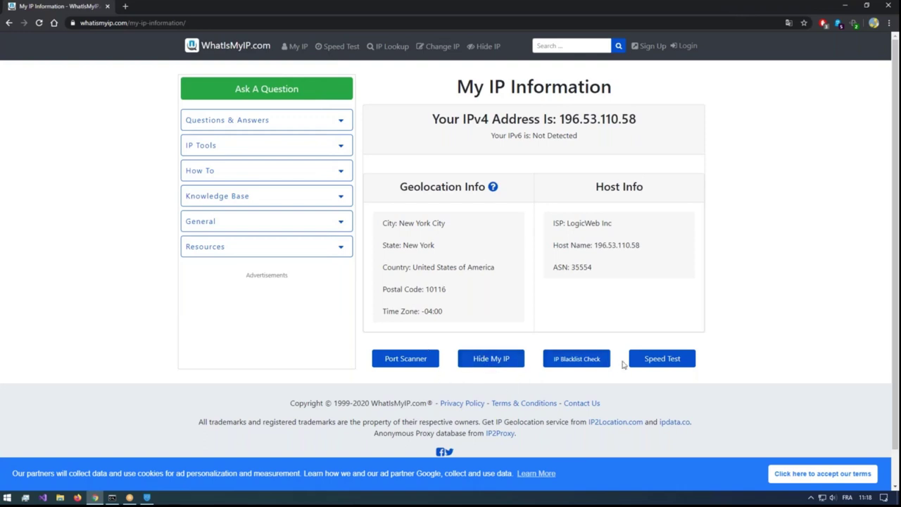
drag(386, 233, 532, 265)
click(532, 264)
Return to the Google results and open the "Quel Est Mon IP" page of WhatIsMyIP.com in a new tab
click(127, 5)
click(78, 8)
key(alt+Left)
drag(141, 243, 167, 3)
click(168, 5)
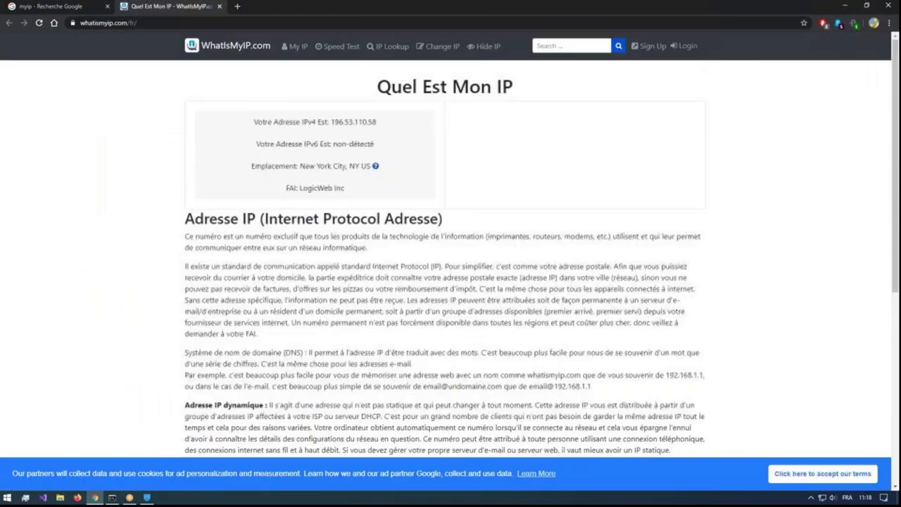
Highlight the location shown for the connection on the "Quel Est Mon IP" page
drag(298, 167, 375, 167)
click(368, 199)
drag(314, 166, 356, 166)
click(408, 200)
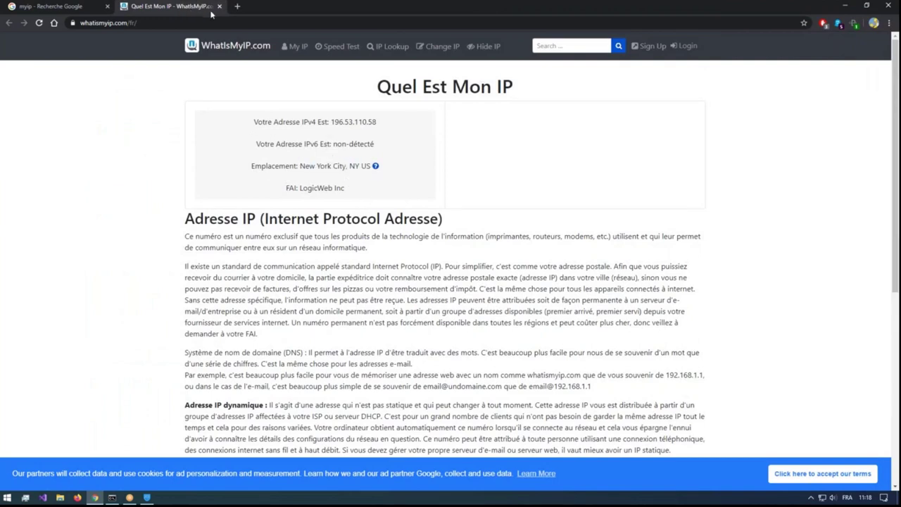
Switch to Firefox, search Google for "youtube" and open the YouTube home page
click(78, 498)
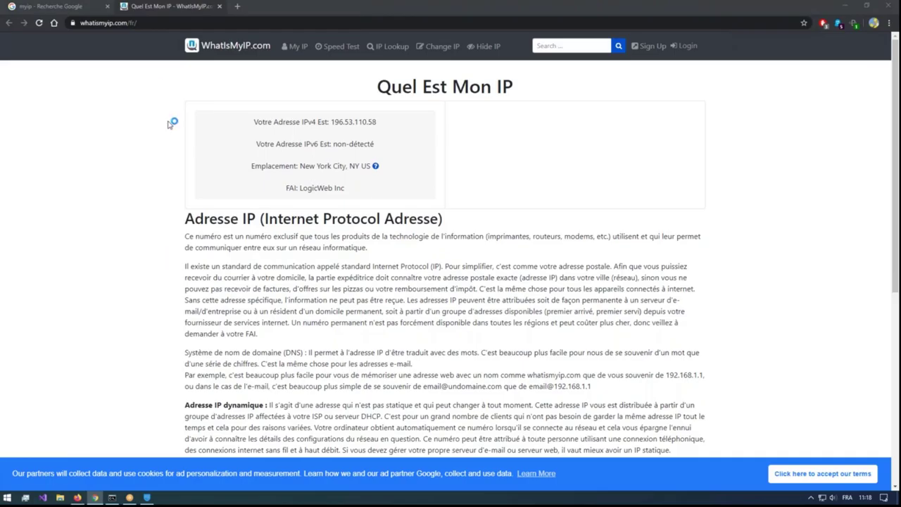
text(youtube)
key(Return)
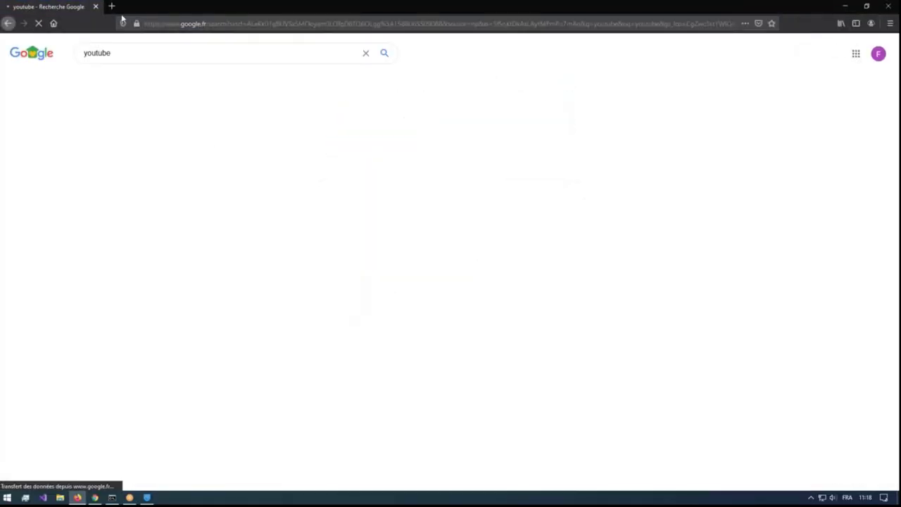
click(102, 133)
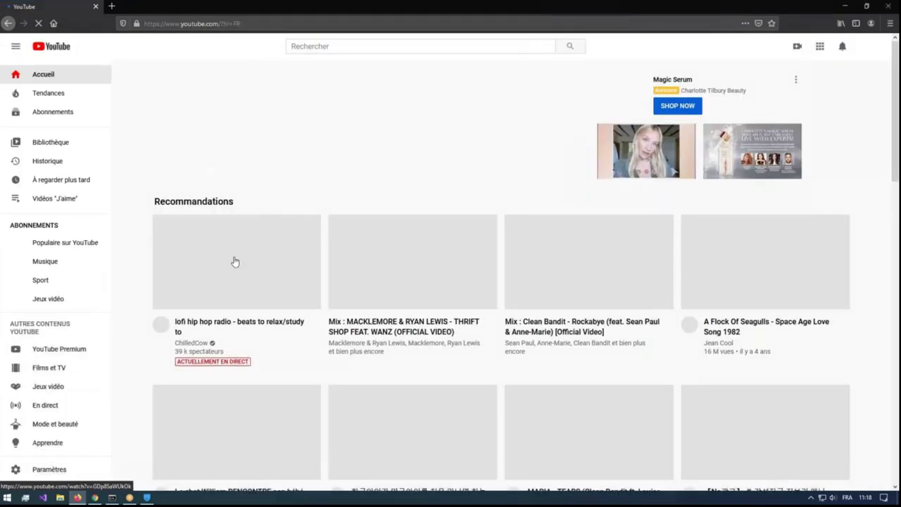
Examine the video recommendations on the signed-in YouTube home page
scroll(203, 283, down, 3)
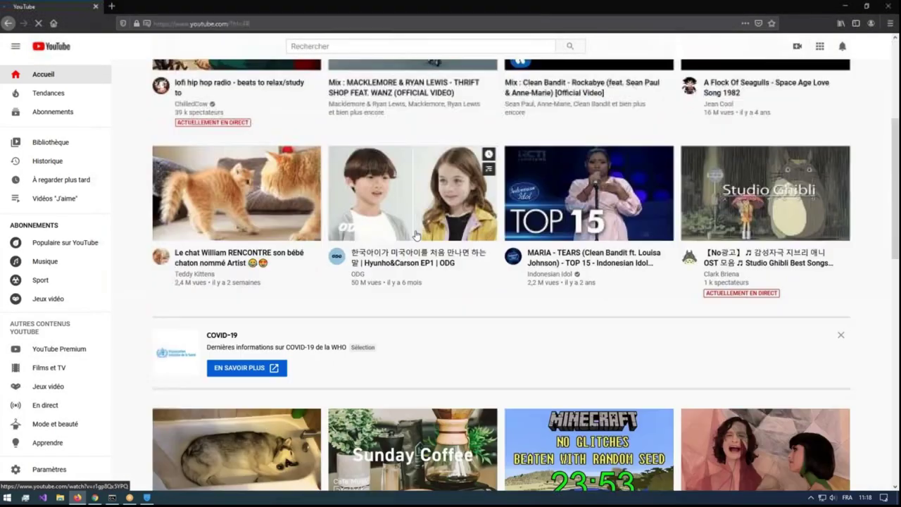
scroll(416, 236, down, 7)
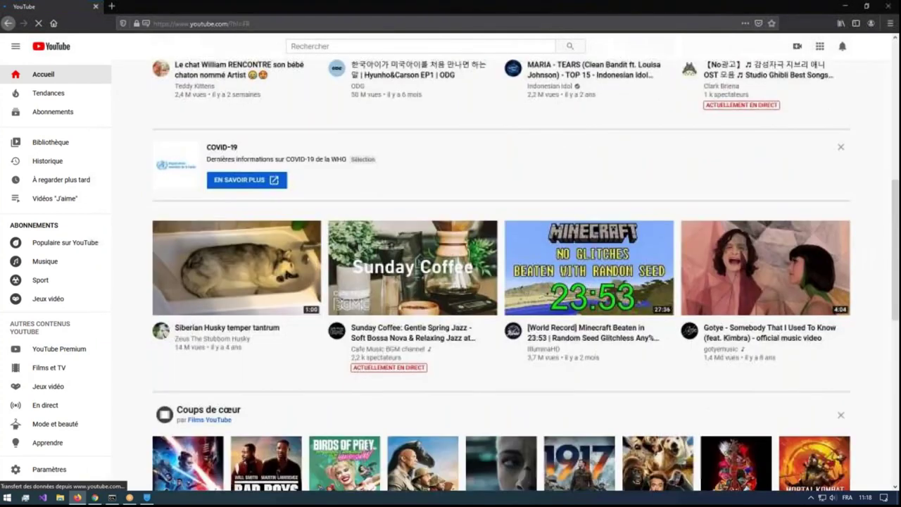
scroll(272, 272, down, 1)
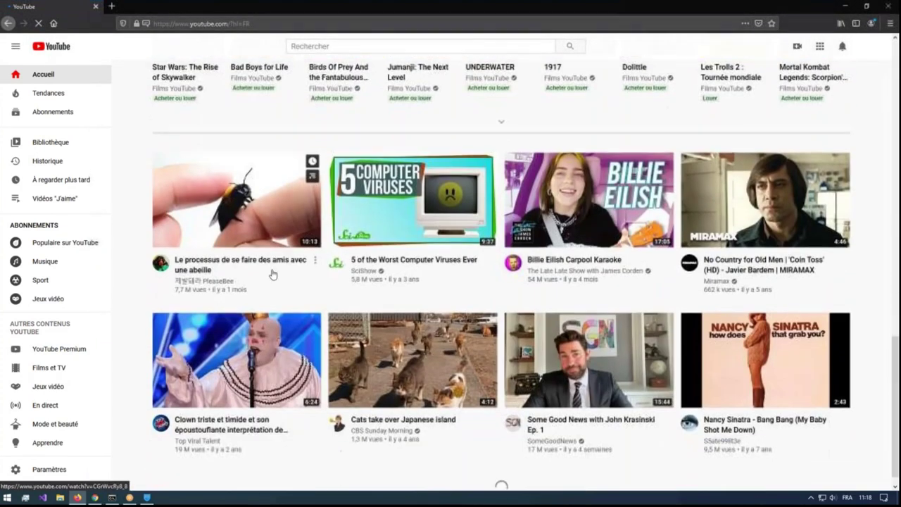
scroll(272, 271, up, 5)
click(111, 5)
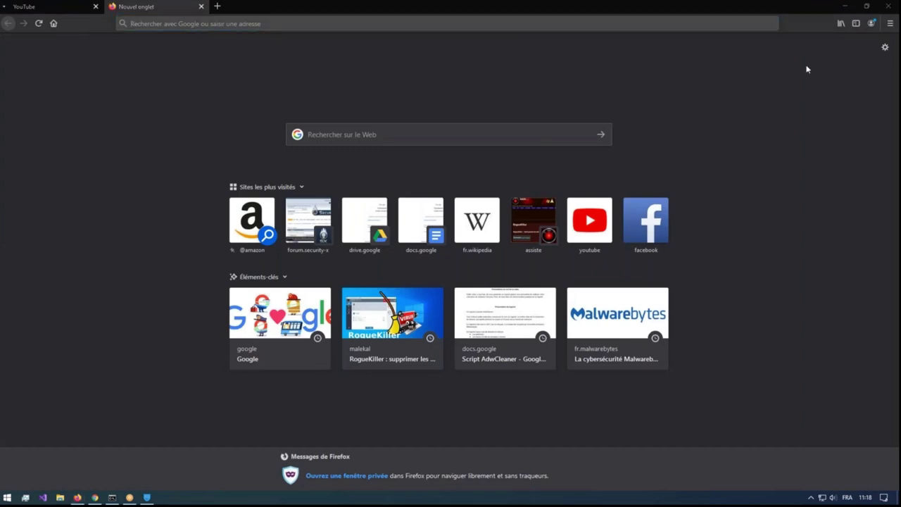
click(42, 6)
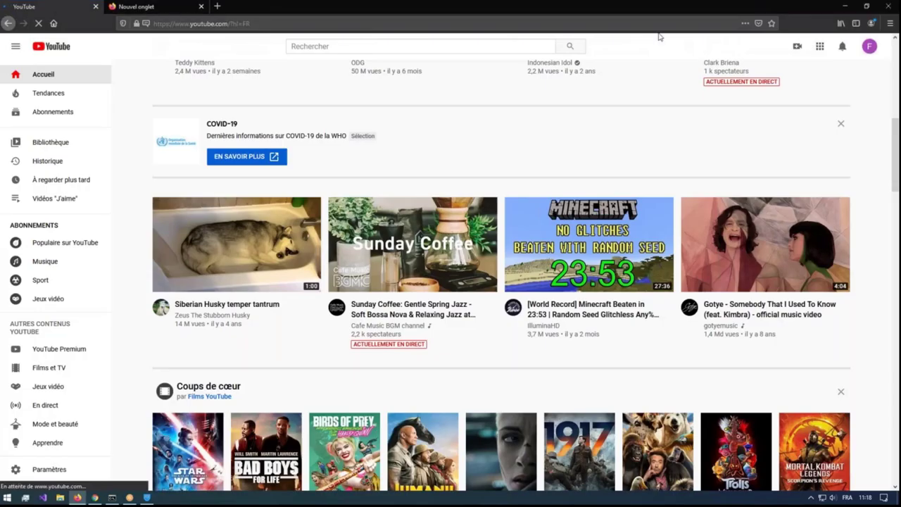
Open the YouTube home page in a private Firefox window through a Google search for "youtube"
click(139, 12)
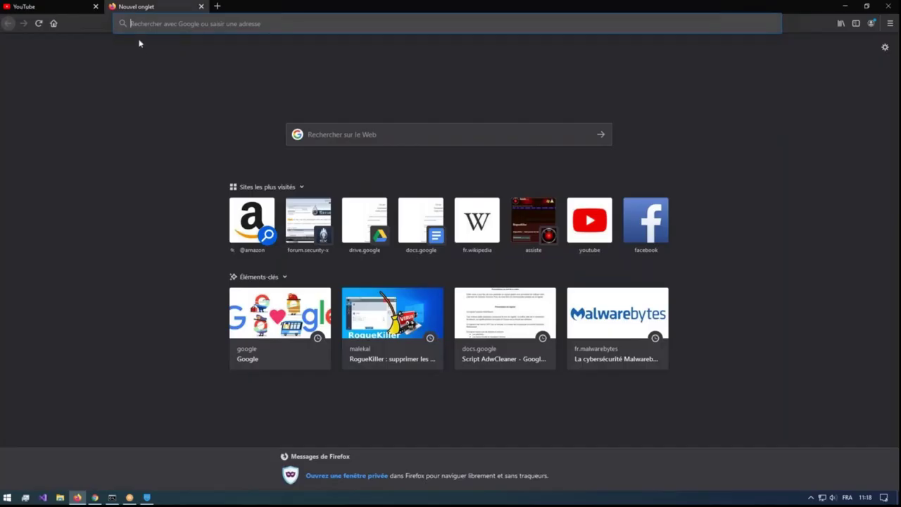
key(ctrl+shift+p)
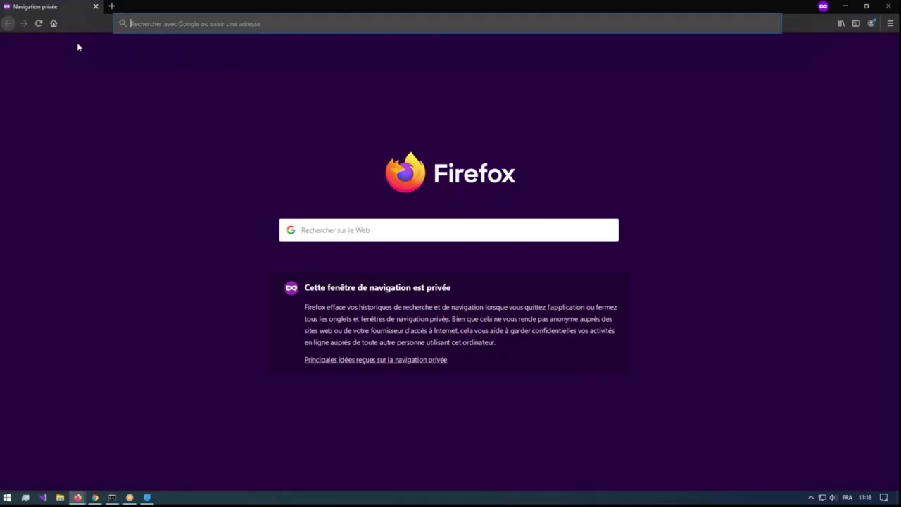
text(youtuvbe)
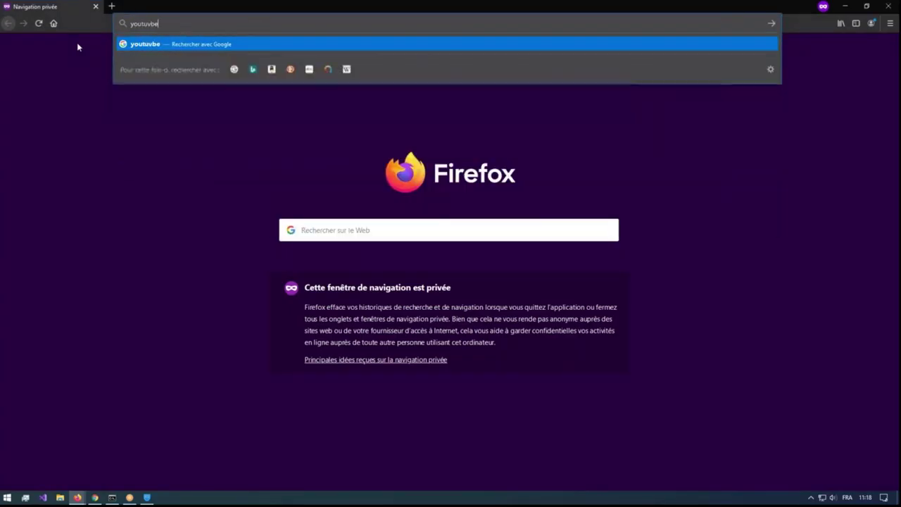
key(Return)
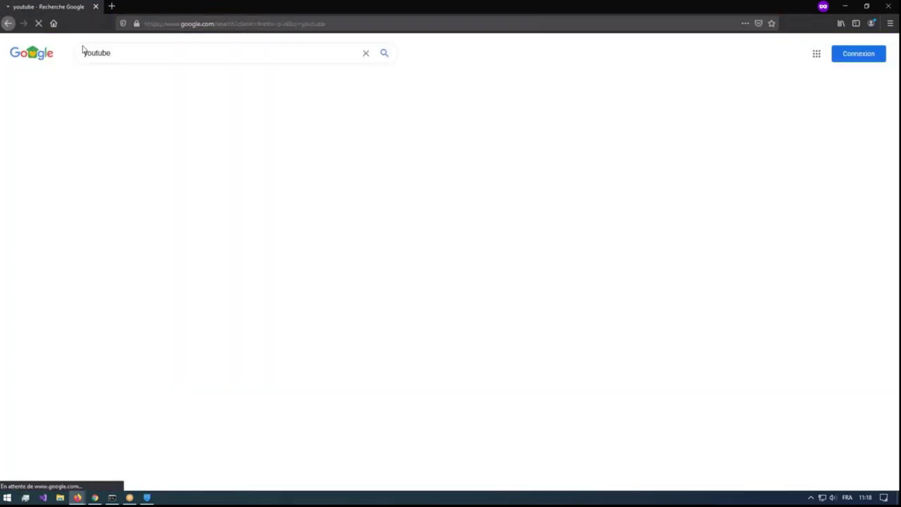
click(102, 131)
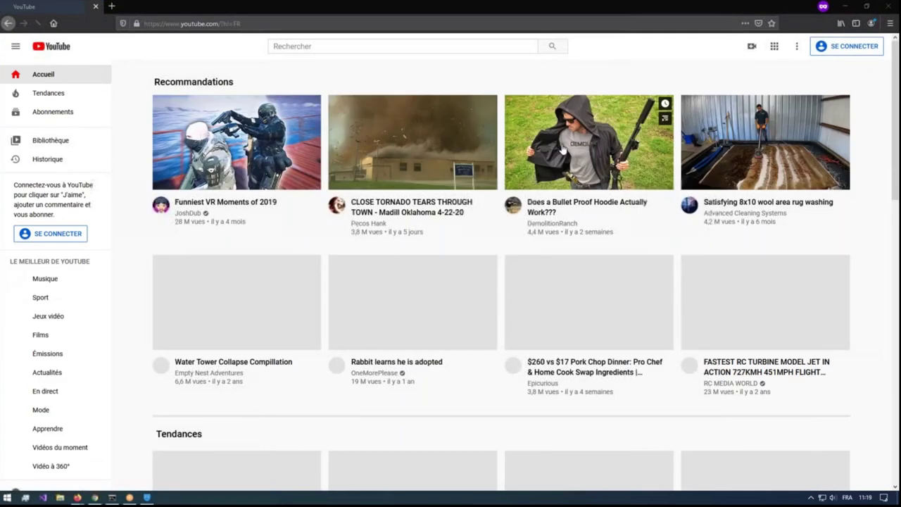
Examine the recommended and trending videos on the signed-out YouTube home page in the private window
scroll(301, 239, down, 3)
scroll(302, 239, down, 4)
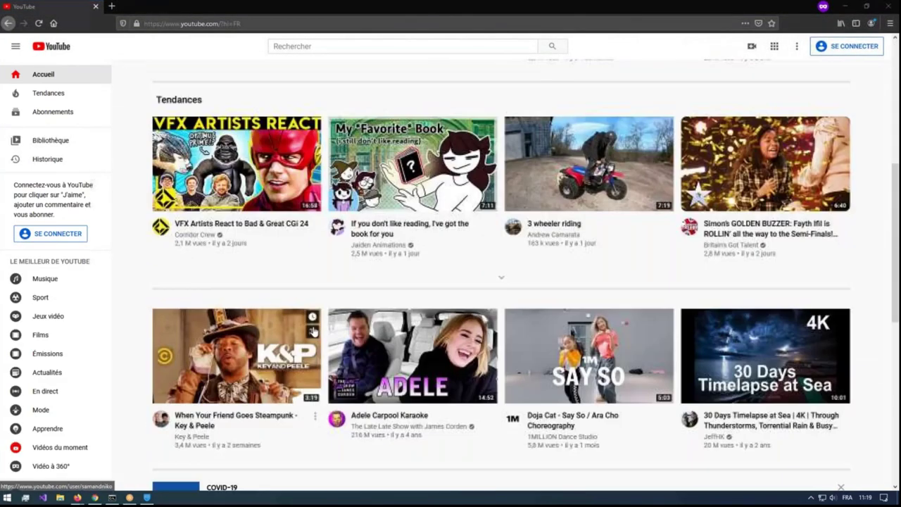
scroll(313, 331, down, 2)
scroll(311, 366, down, 3)
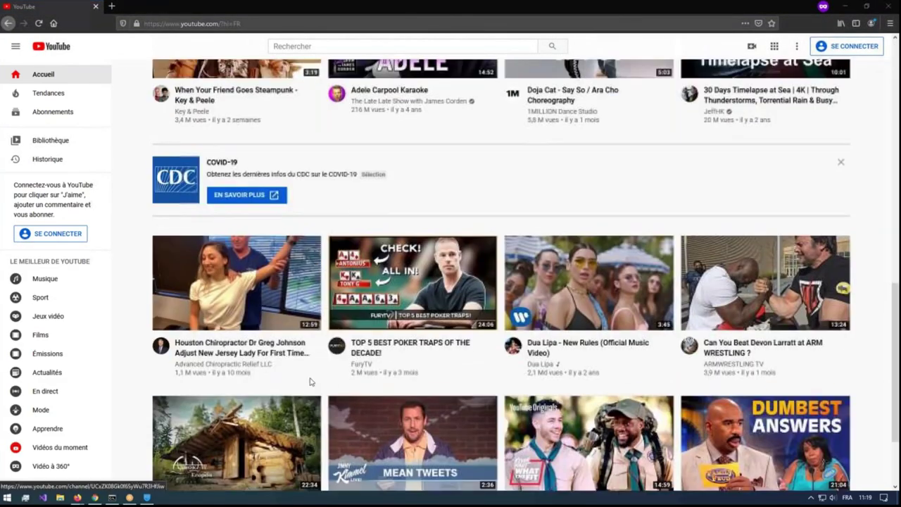
scroll(467, 338, up, 8)
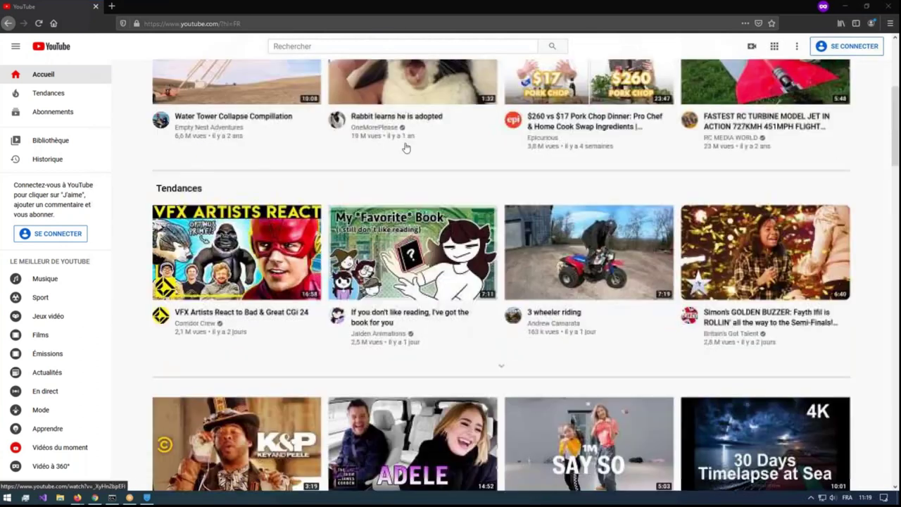
scroll(397, 415, down, 6)
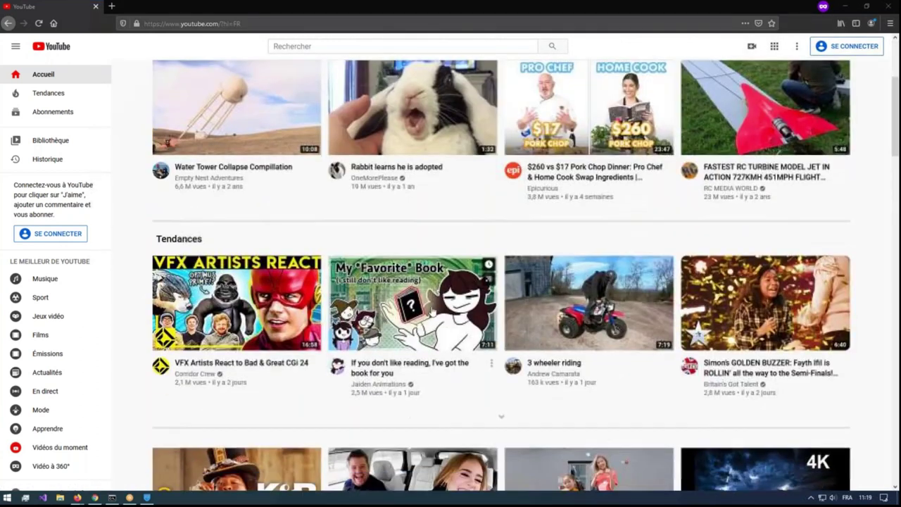
scroll(397, 395, up, 8)
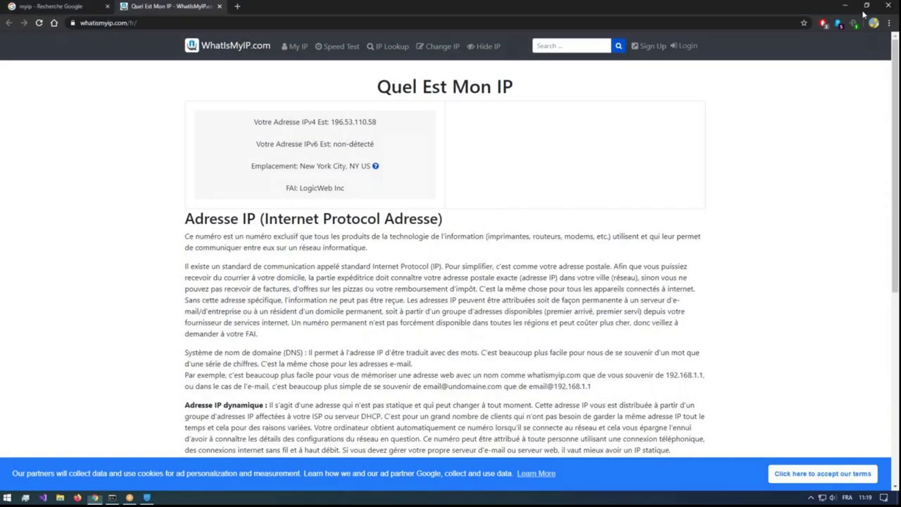
Close the browser window with the IP lookup page and disconnect the United States VPN connection in Hotspot Shield
click(888, 7)
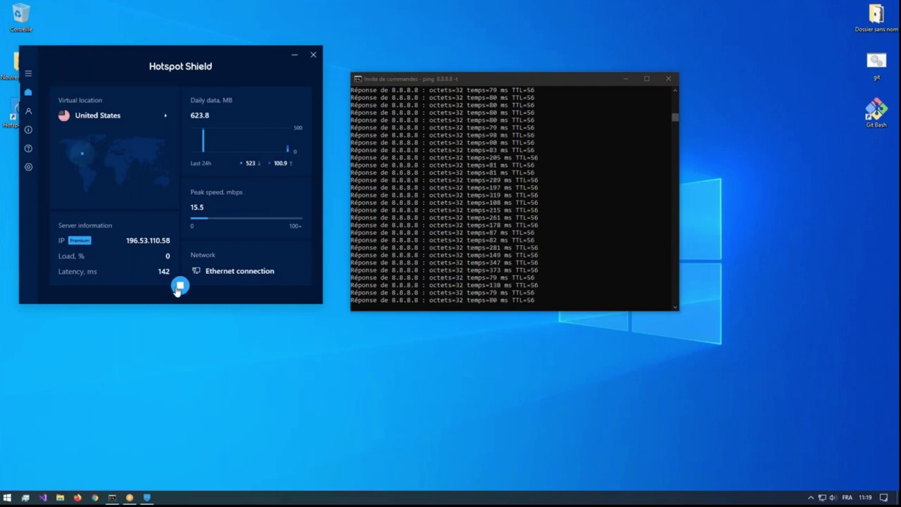
scroll(596, 145, down, 8)
scroll(512, 279, up, 6)
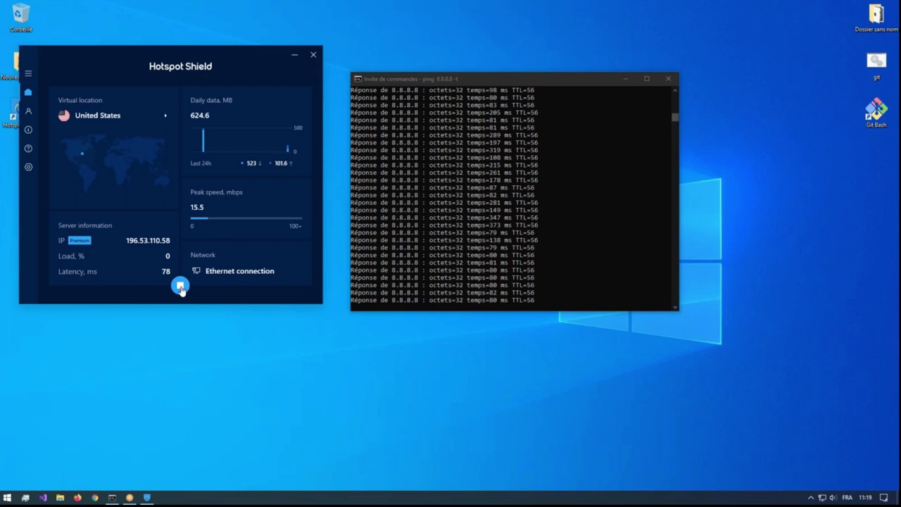
click(180, 286)
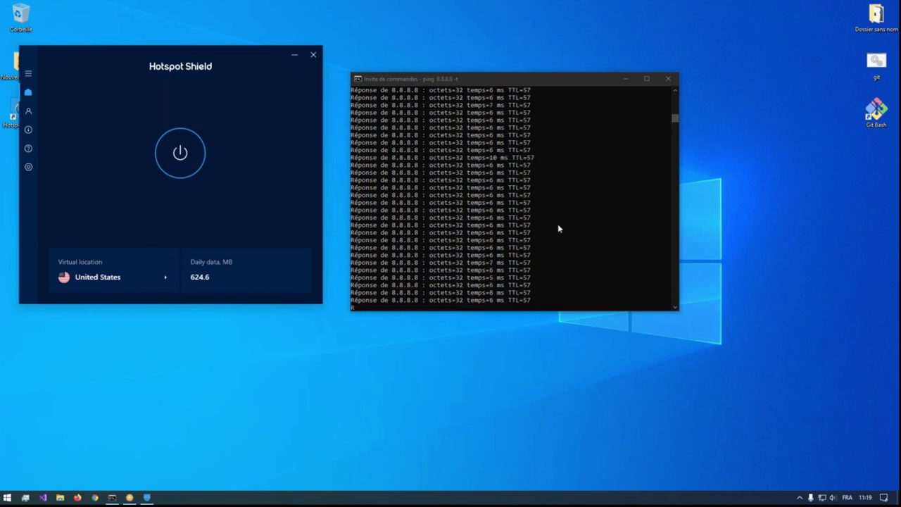
Compare the ping times and TTL of the 8.8.8.8 replies before and after the United States VPN disconnection in Command Prompt
click(587, 188)
click(562, 257)
scroll(562, 257, up, 2)
scroll(563, 257, up, 1)
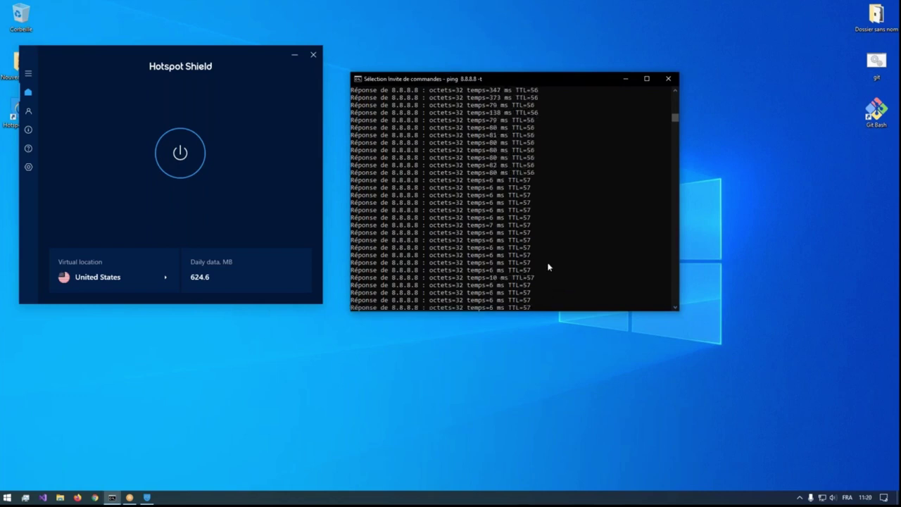
scroll(553, 268, up, 1)
scroll(552, 268, up, 3)
scroll(525, 181, up, 1)
scroll(514, 232, up, 1)
click(510, 241)
drag(512, 244, 483, 120)
click(582, 218)
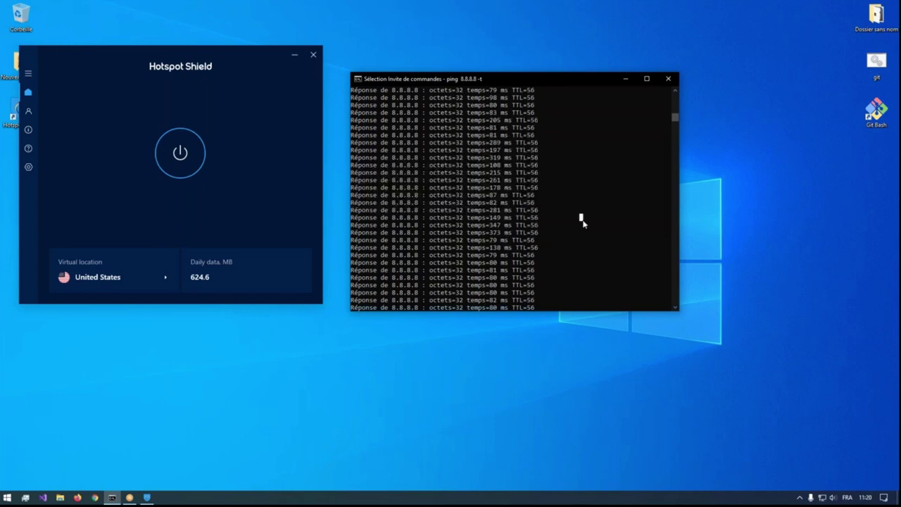
scroll(507, 199, down, 6)
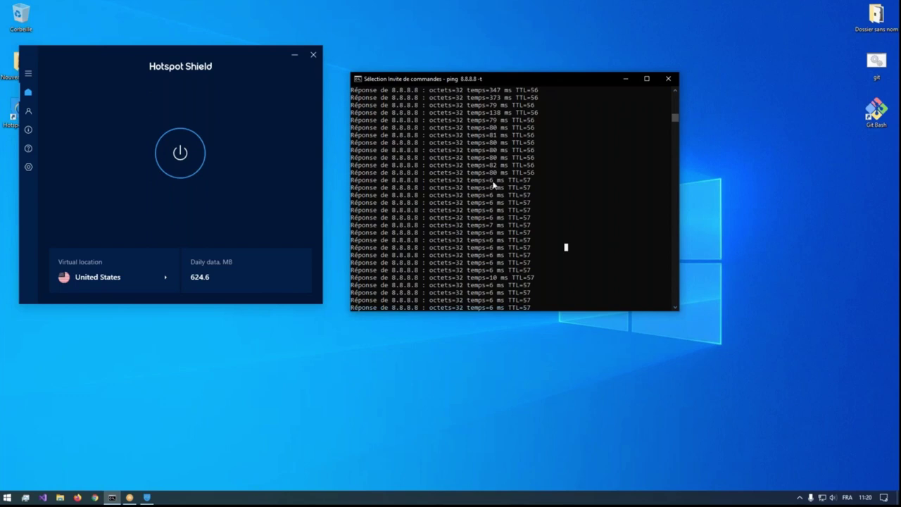
drag(491, 180, 565, 233)
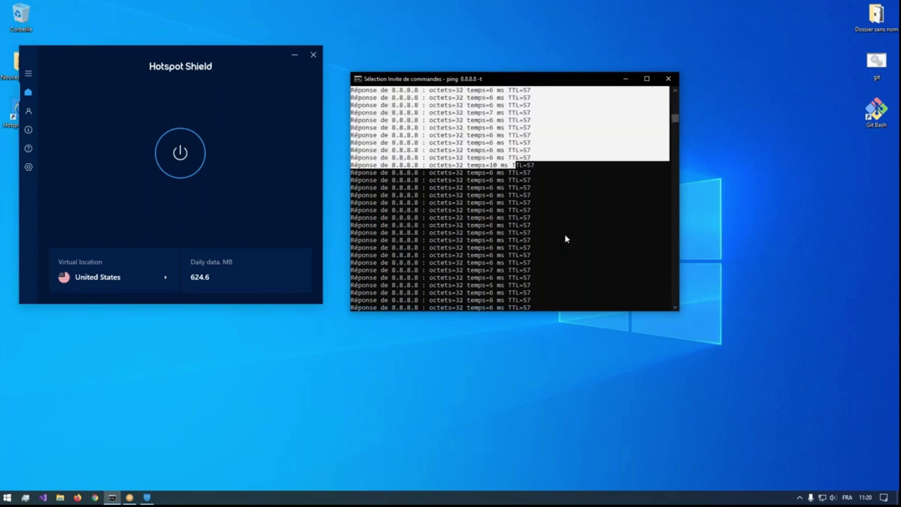
right_click(544, 260)
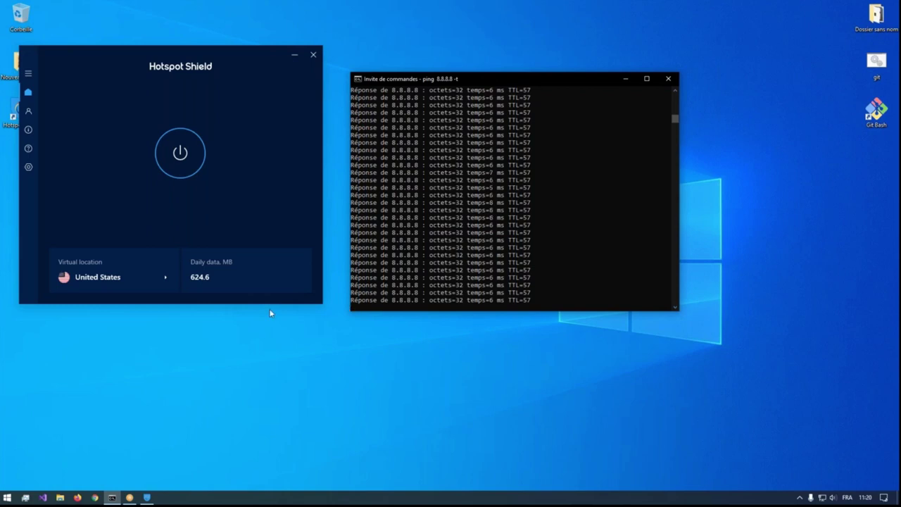
Search the Hotspot Shield virtual locations for Japan and connect the VPN to it
click(169, 282)
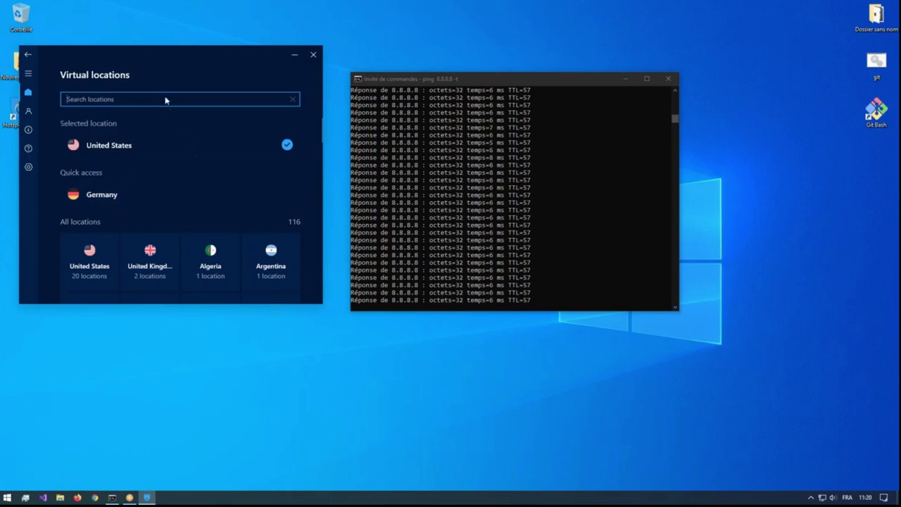
text(japon)
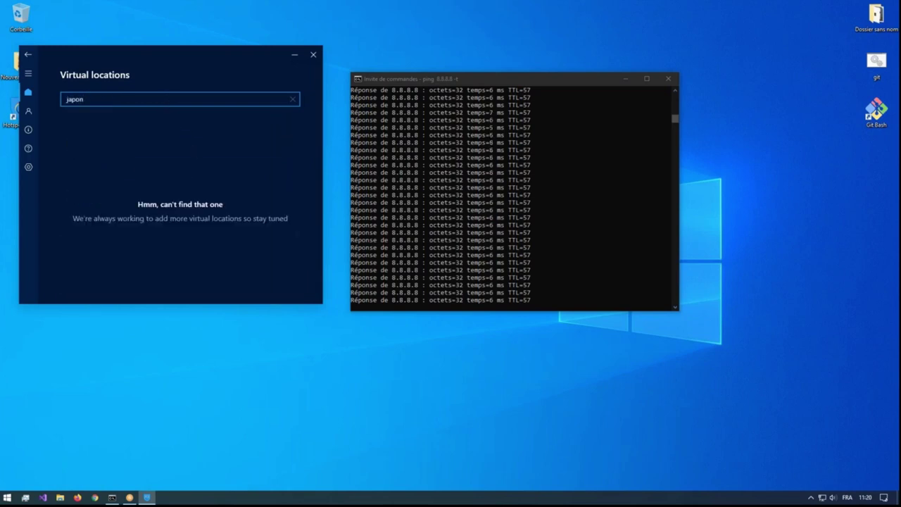
key(BackSpace)
key(BackSpace)
key(BackSpace)
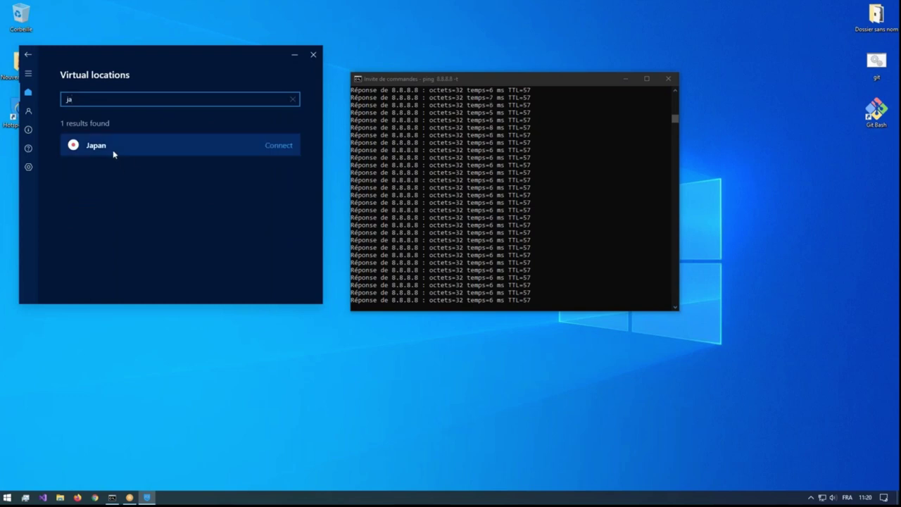
click(266, 148)
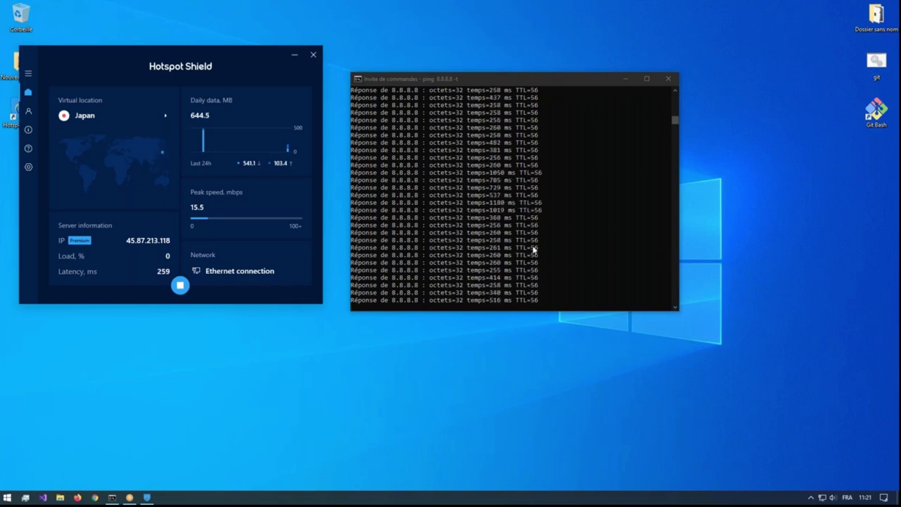
Compare the 8.8.8.8 ping times and TTL before and after connecting to Japan, and resume the ping output
click(564, 282)
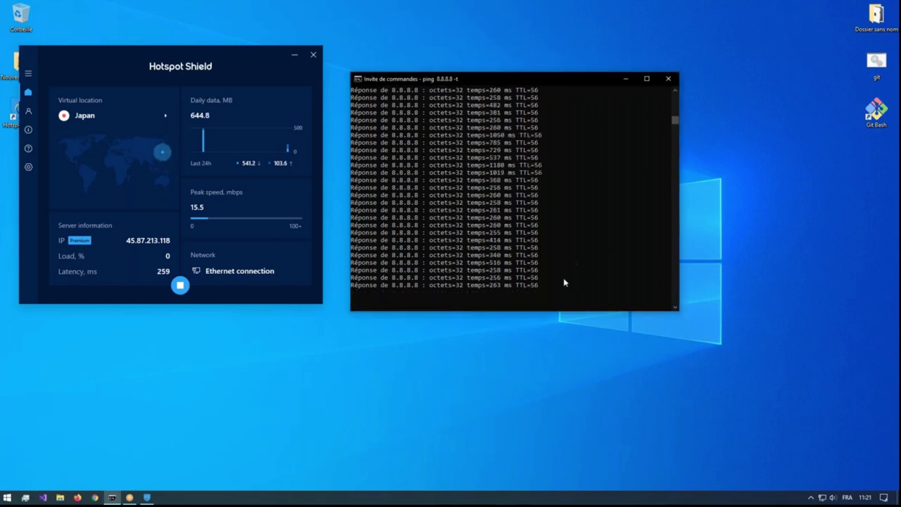
click(477, 125)
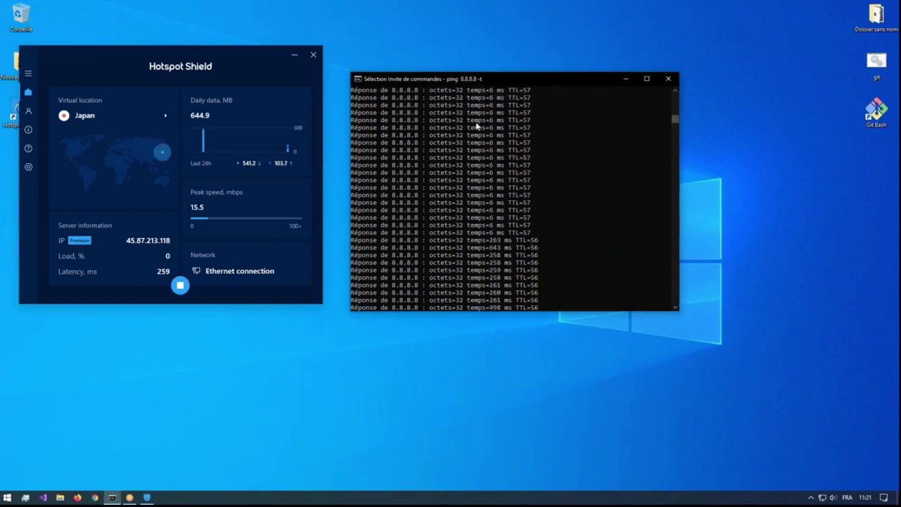
drag(476, 126, 519, 193)
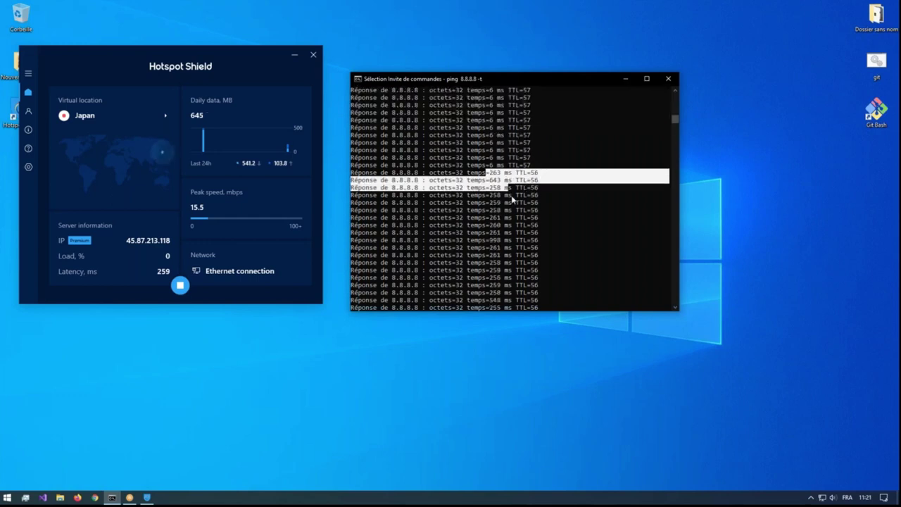
drag(483, 158, 519, 187)
click(540, 235)
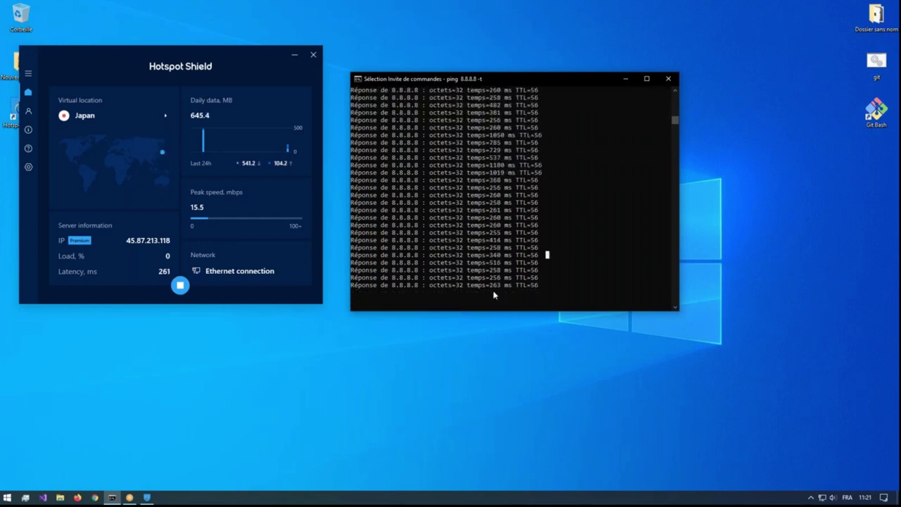
right_click(562, 282)
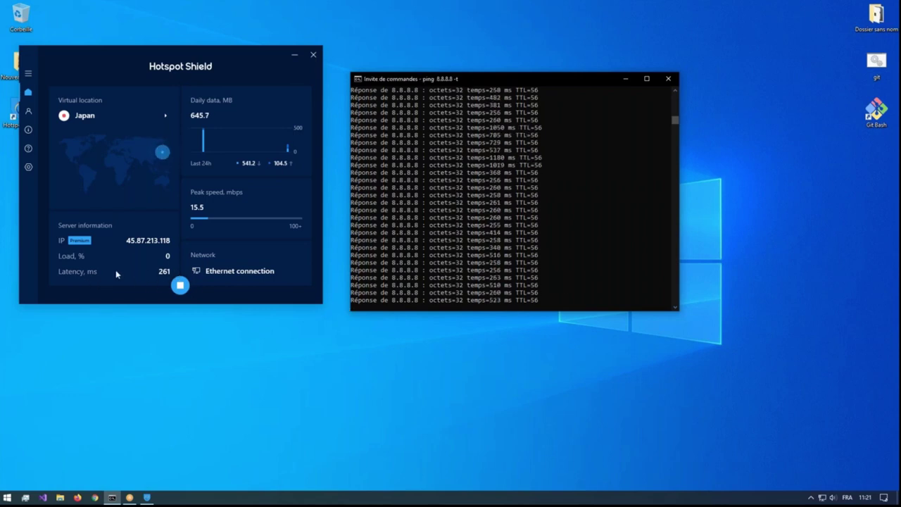
click(95, 493)
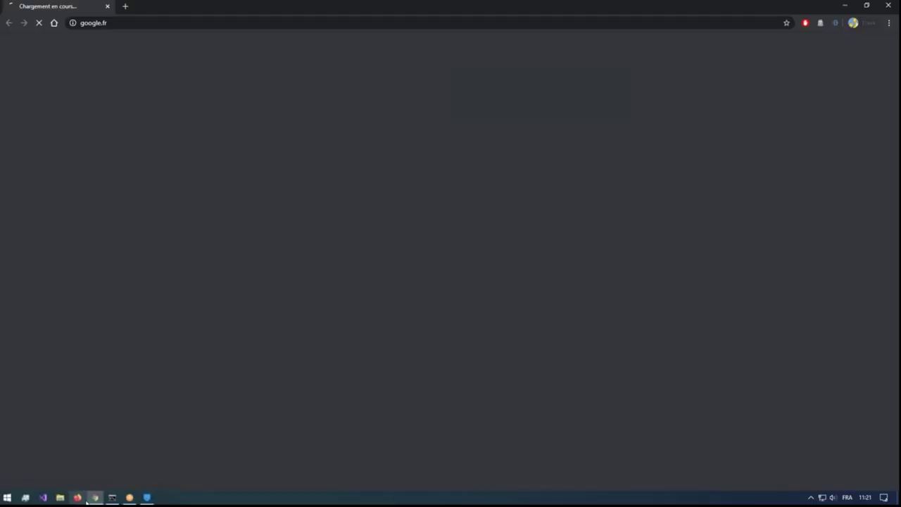
right_click(93, 493)
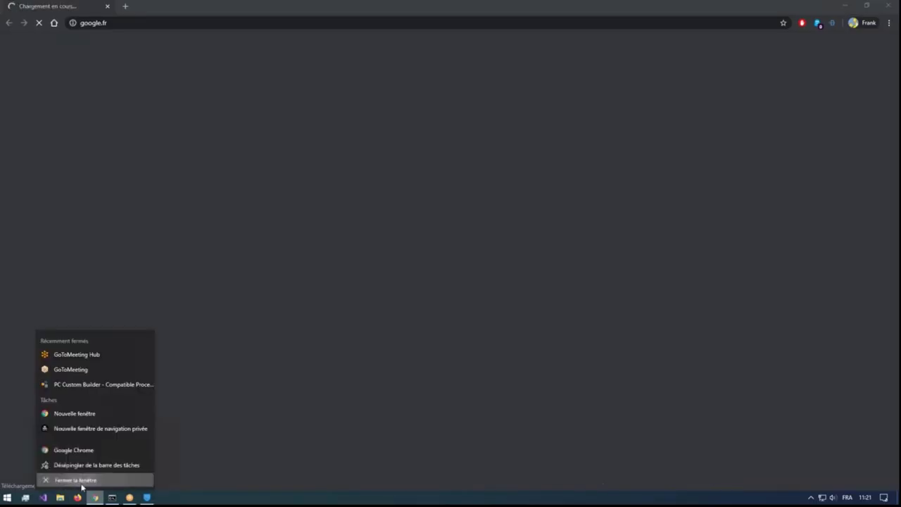
click(82, 482)
Open the YouTube home page in a private Firefox window through a Google search for "youtube" while connected to Japan
key(ctrl+shift+p)
text(yotuub)
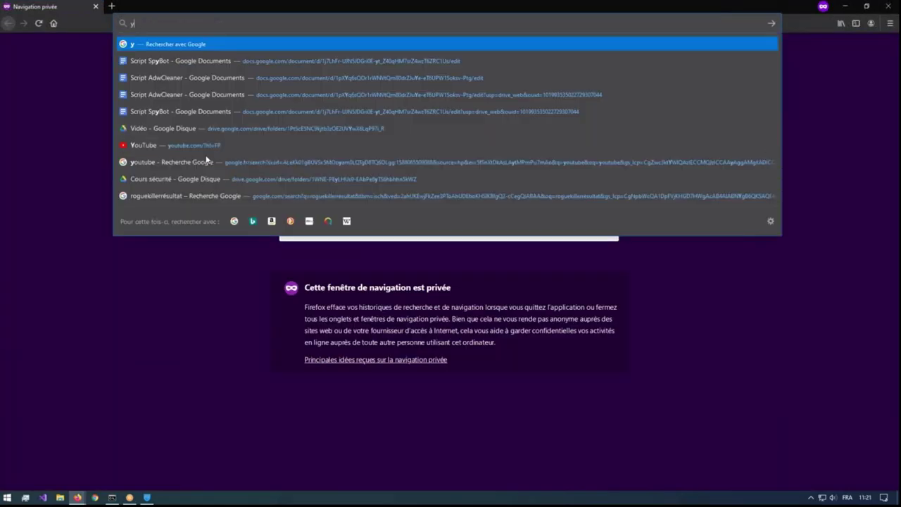
key(BackSpace)
key(BackSpace)
key(BackSpace)
key(BackSpace)
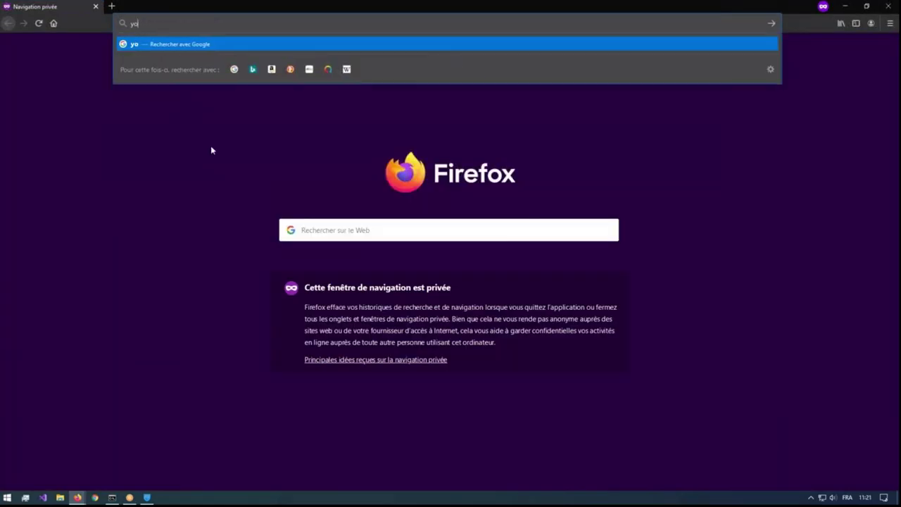
text(utube)
key(Return)
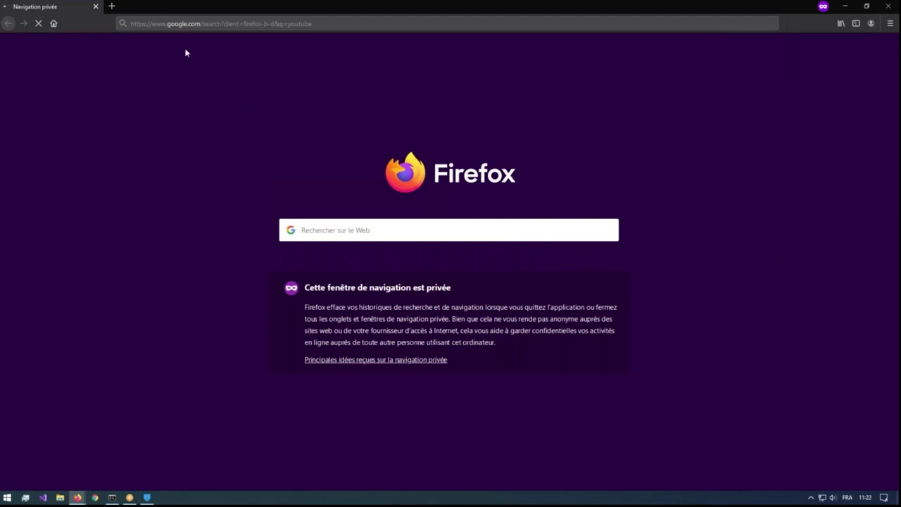
click(146, 497)
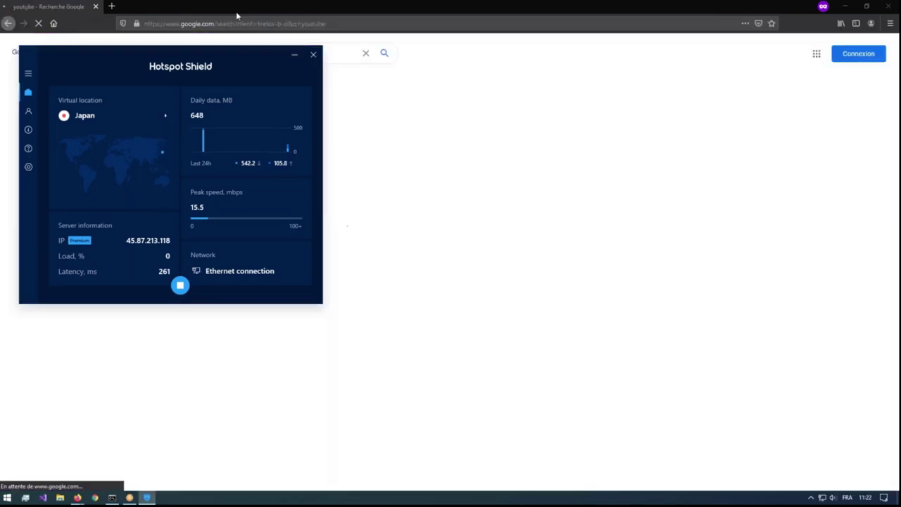
click(236, 11)
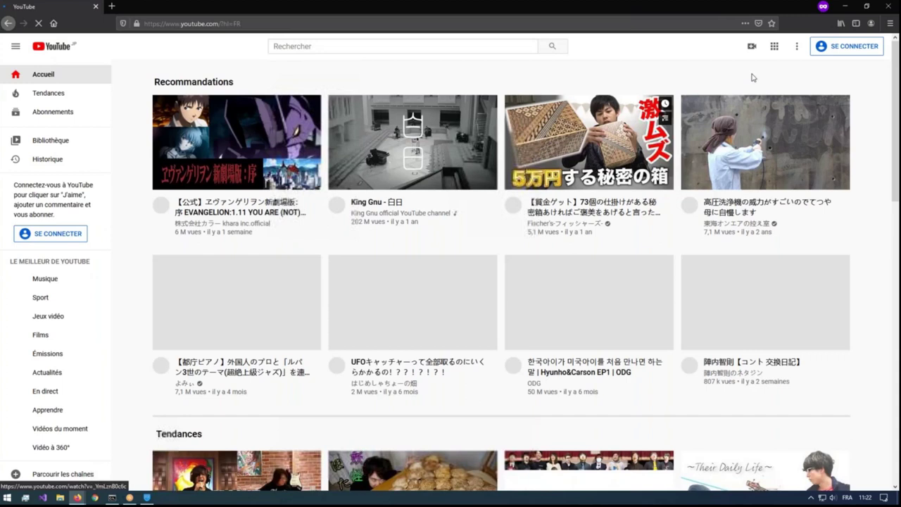
Examine the recommended and trending videos that YouTube suggests through the Japan VPN connection
scroll(317, 324, down, 3)
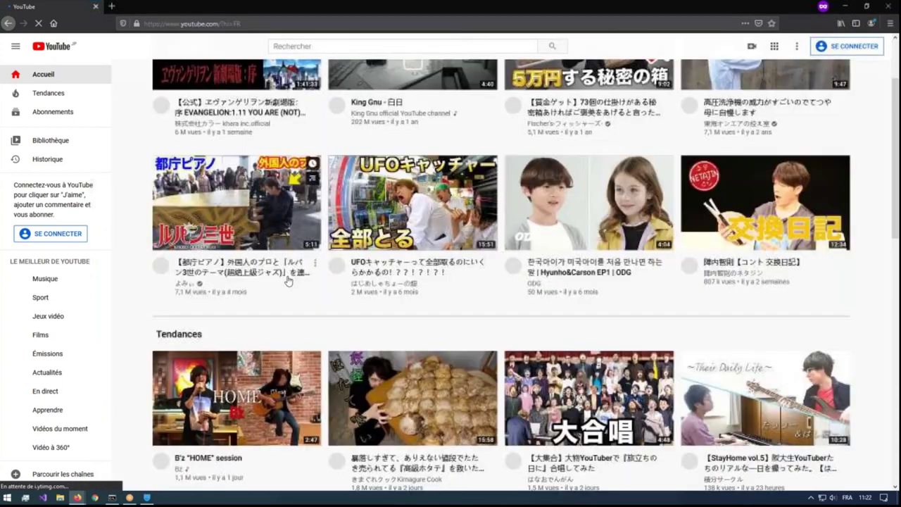
scroll(317, 254, down, 6)
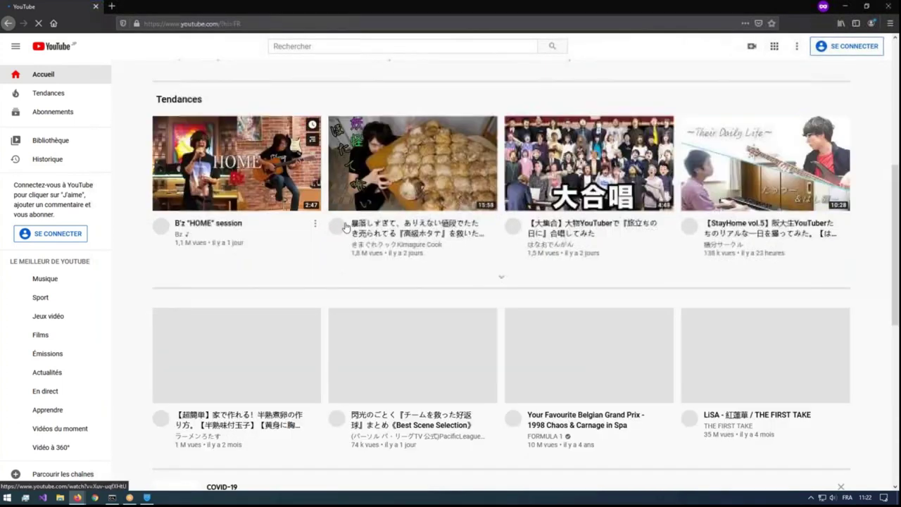
scroll(398, 232, down, 4)
scroll(450, 241, down, 8)
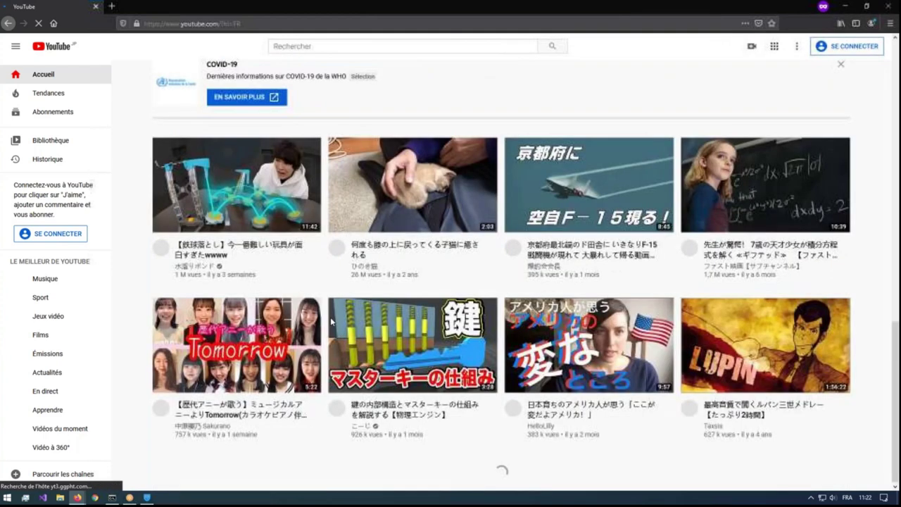
scroll(330, 317, down, 3)
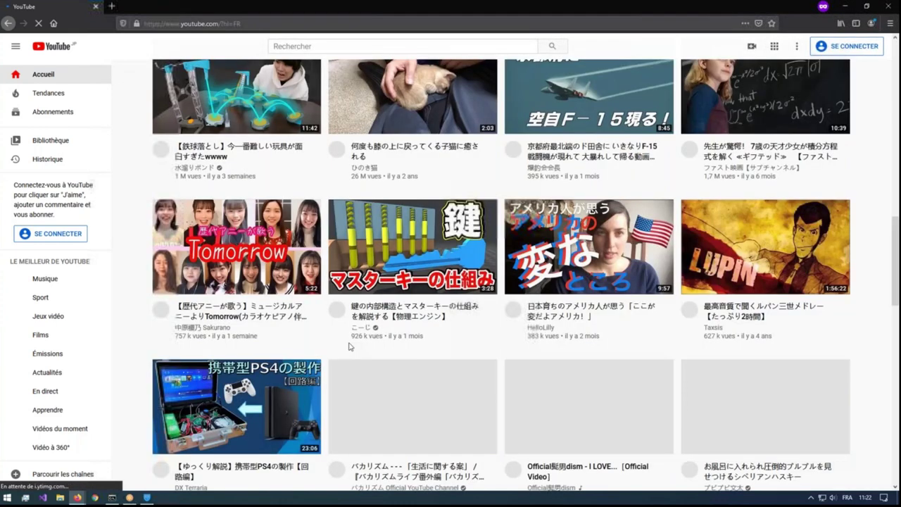
scroll(463, 363, up, 5)
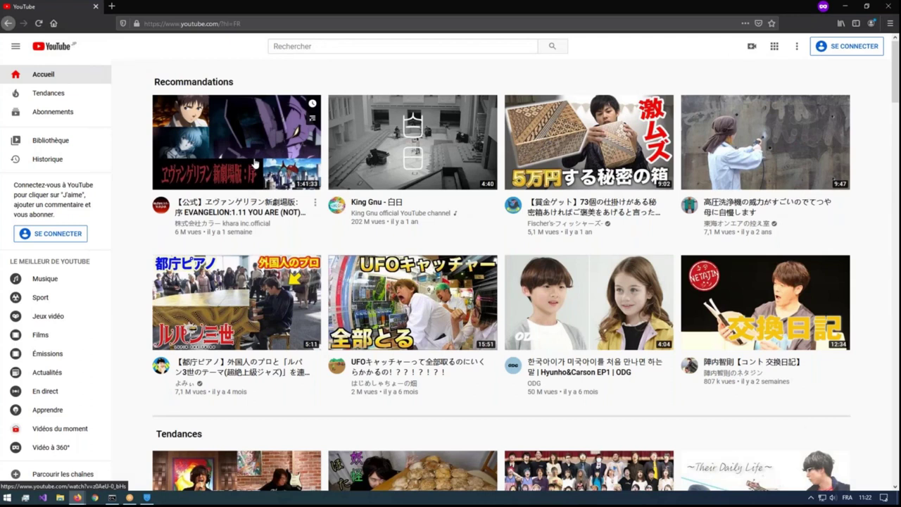
scroll(255, 164, down, 10)
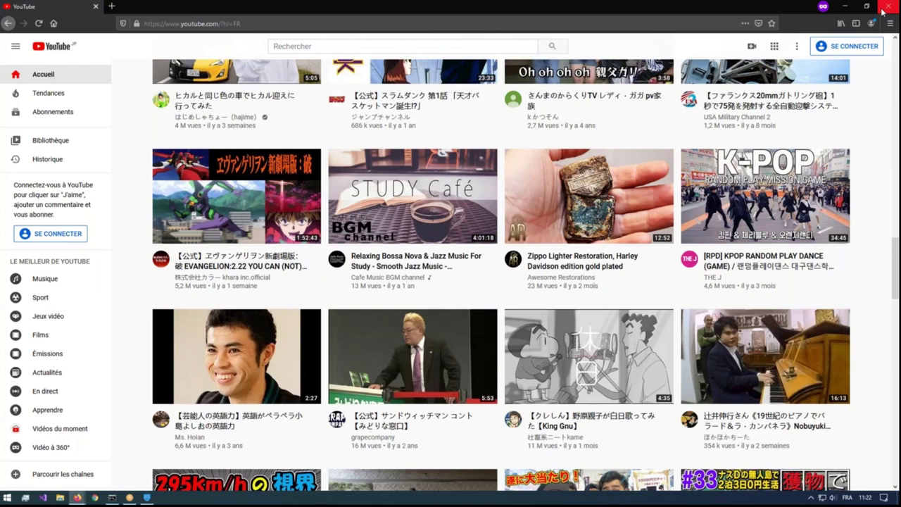
Close the private Firefox window and disconnect the Japan VPN connection in Hotspot Shield
click(882, 11)
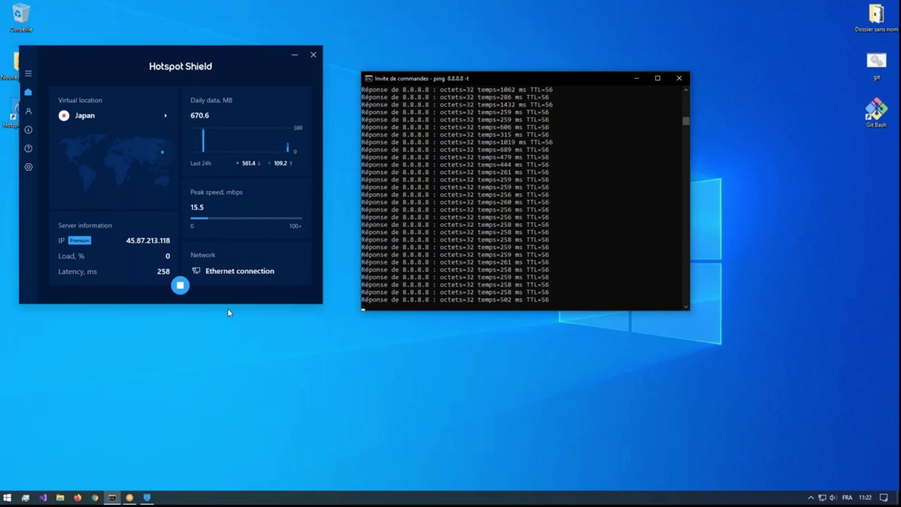
click(180, 285)
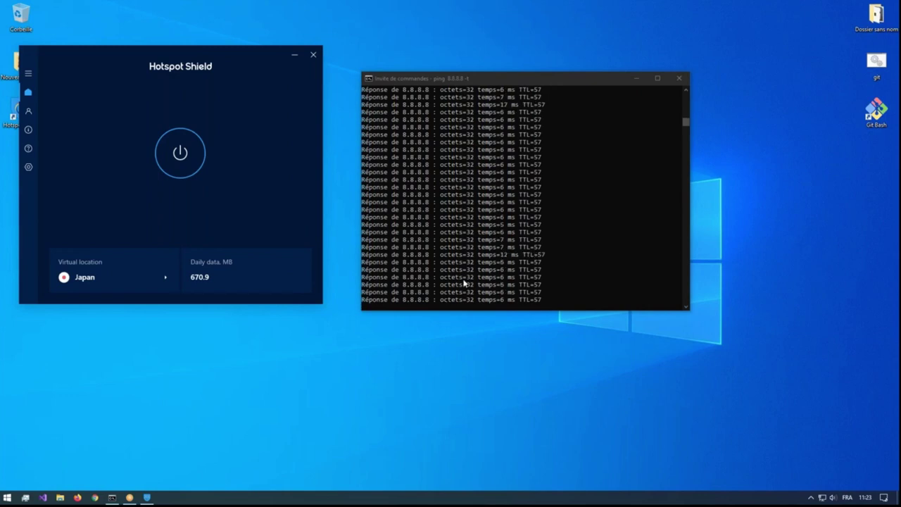
click(30, 80)
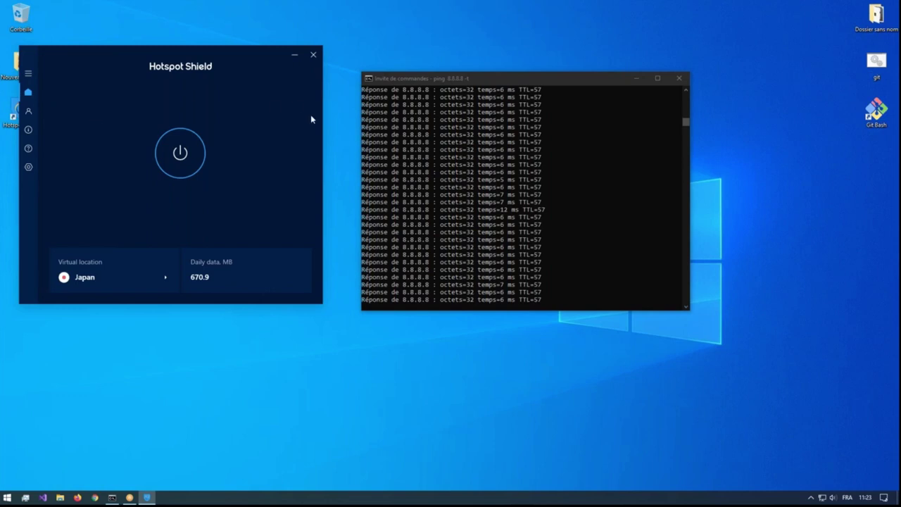
Move the Command Prompt window slightly up beside Hotspot Shield and review the ping replies received during the Japan connection
click(566, 83)
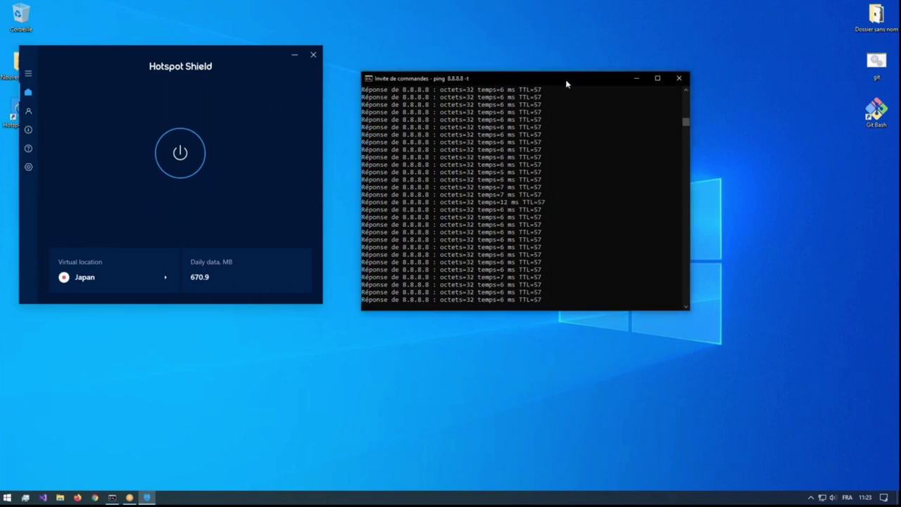
drag(566, 83, 554, 67)
click(578, 189)
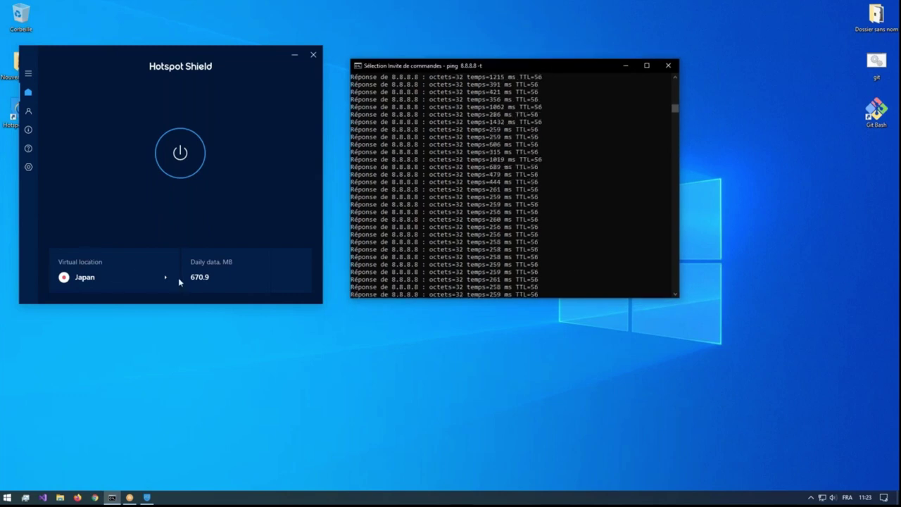
Open the virtual locations list in Hotspot Shield and look over the first countries offered
click(178, 277)
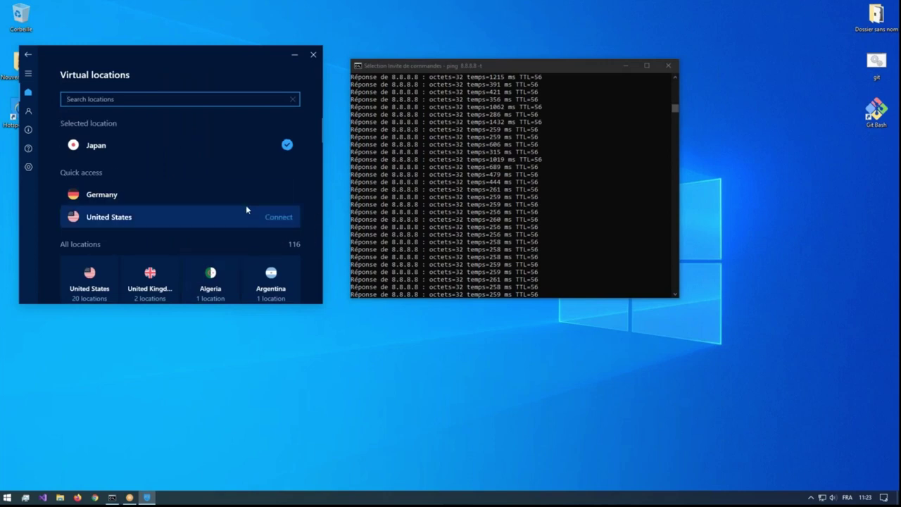
scroll(248, 208, down, 2)
scroll(247, 209, down, 1)
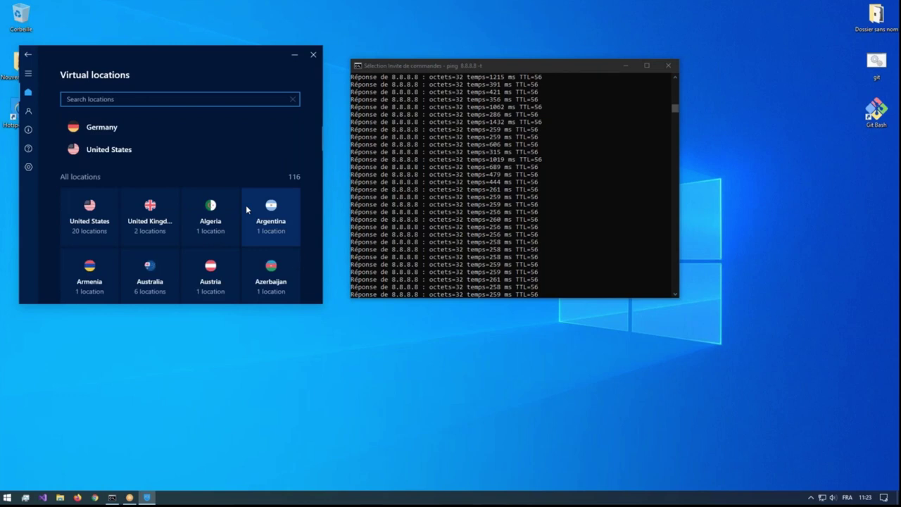
scroll(247, 209, down, 2)
Review the earlier Command Prompt ping replies, going back from the Japan connection to the United States connection
scroll(547, 218, up, 4)
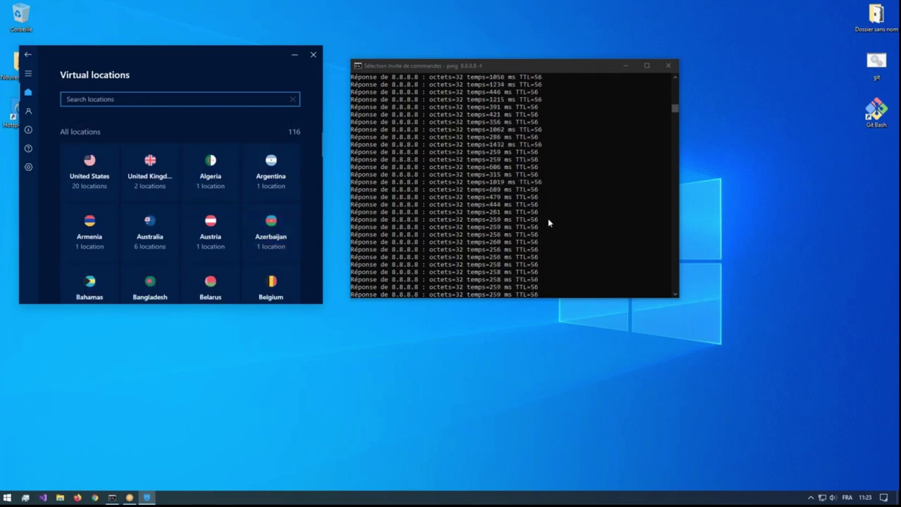
scroll(546, 209, up, 5)
scroll(176, 176, up, 2)
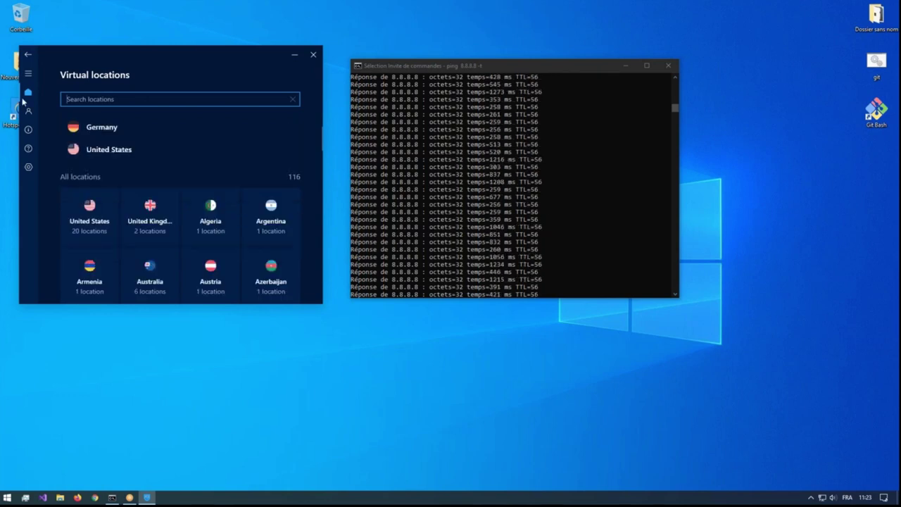
click(823, 498)
click(544, 330)
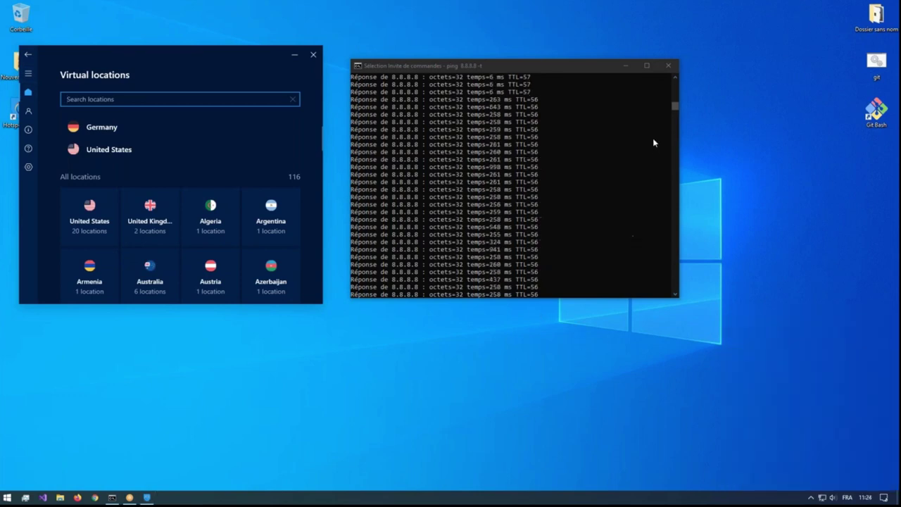
scroll(602, 146, up, 5)
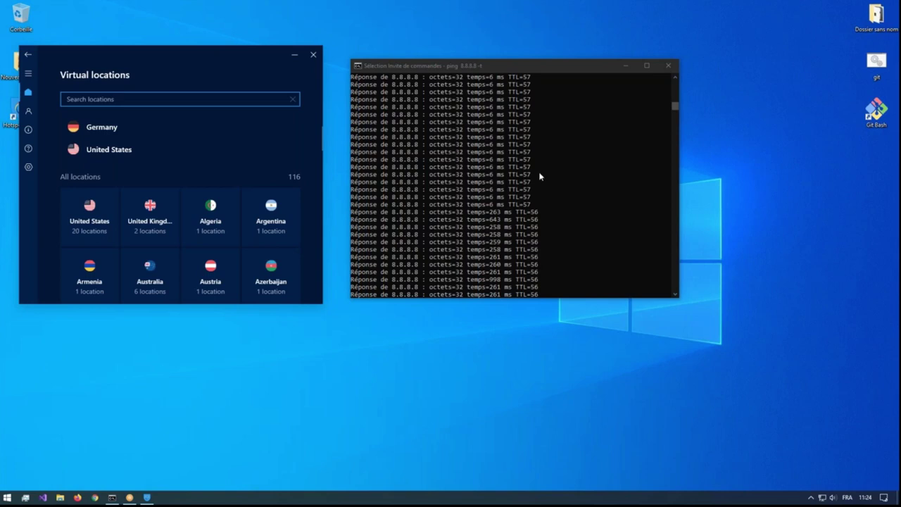
scroll(632, 193, down, 3)
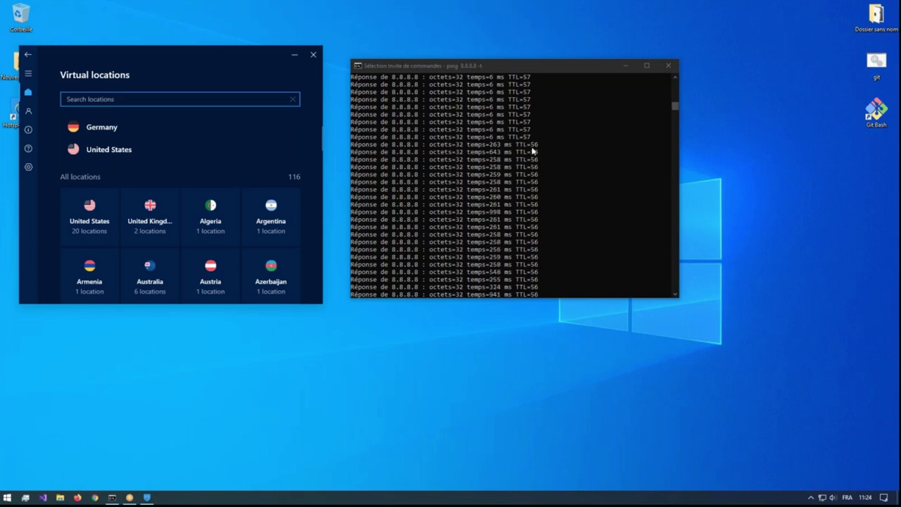
scroll(534, 162, down, 10)
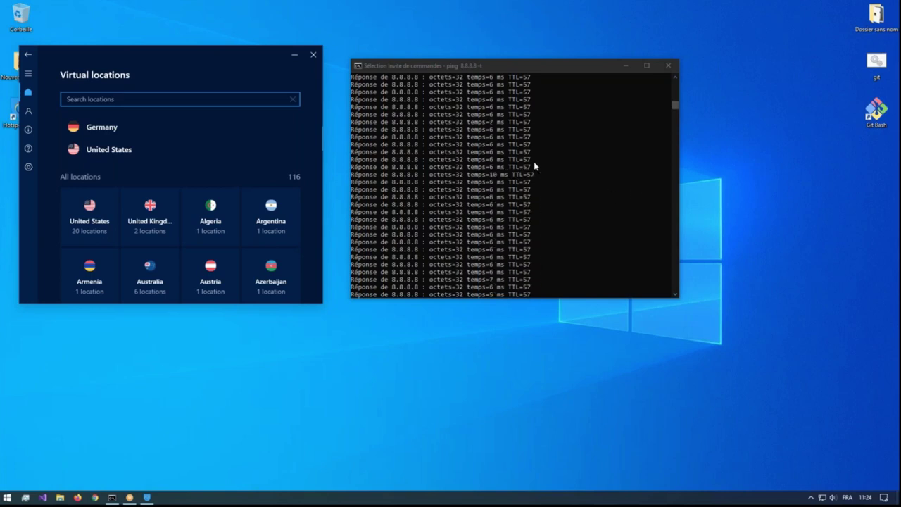
scroll(574, 178, up, 5)
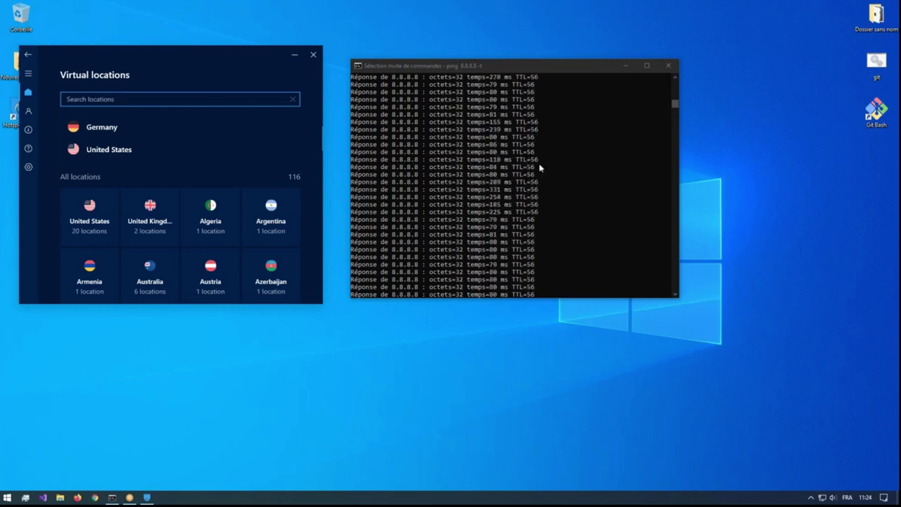
scroll(524, 164, up, 3)
scroll(515, 167, up, 3)
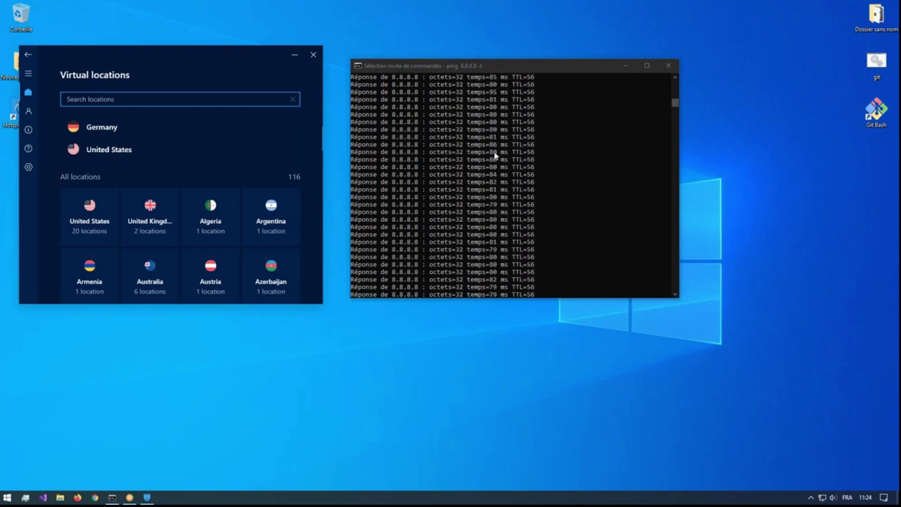
Compare the ping times and TTL values of the United States connection with those of the Japan connection
click(451, 118)
drag(491, 123, 538, 140)
click(569, 145)
scroll(633, 130, down, 4)
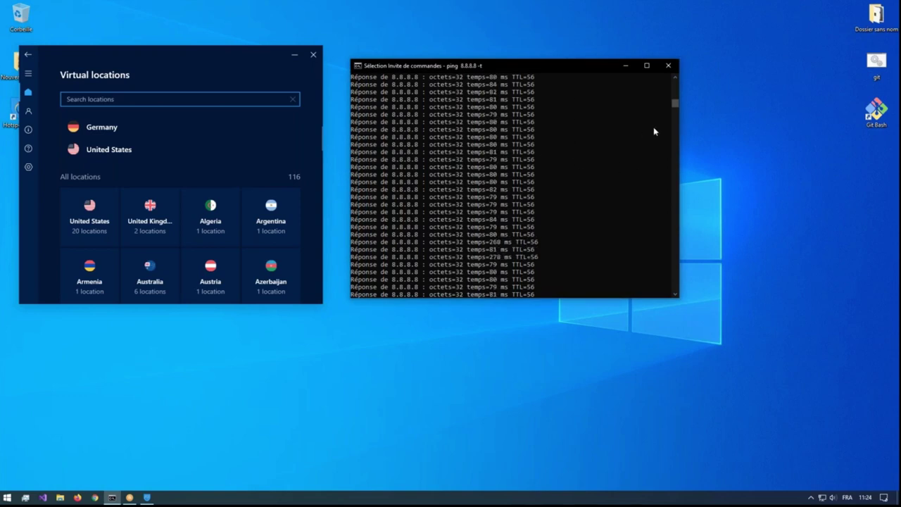
scroll(626, 153, down, 1)
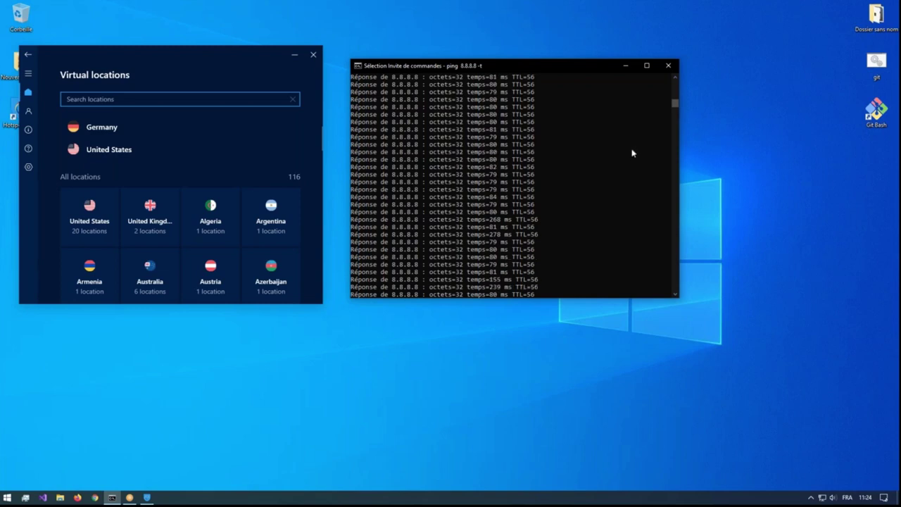
scroll(590, 159, down, 10)
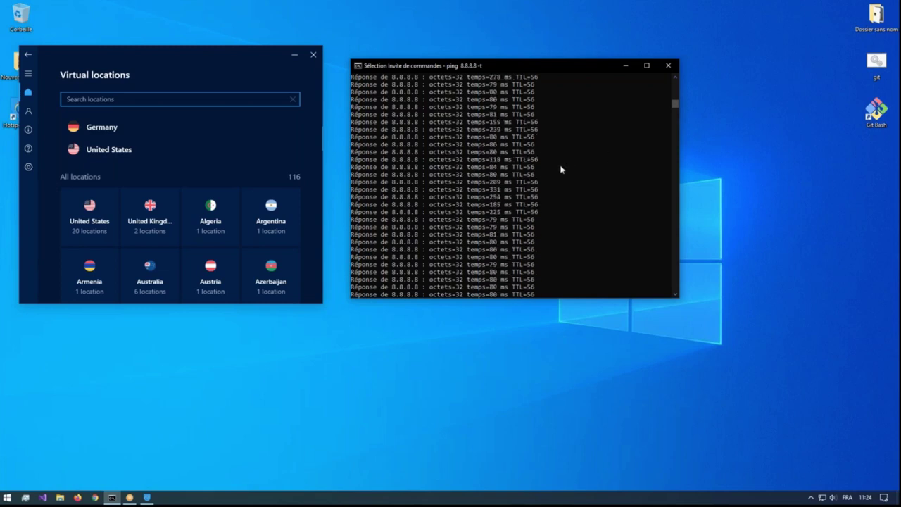
scroll(569, 172, down, 9)
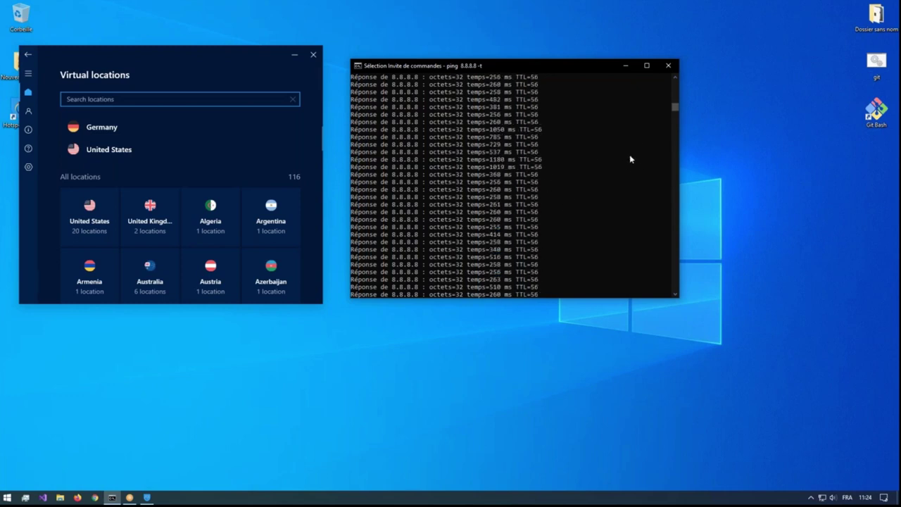
mouse_move(673, 113)
mouse_down()
mouse_move(671, 139)
mouse_move(628, 144)
mouse_move(674, 105)
mouse_move(668, 122)
mouse_up()
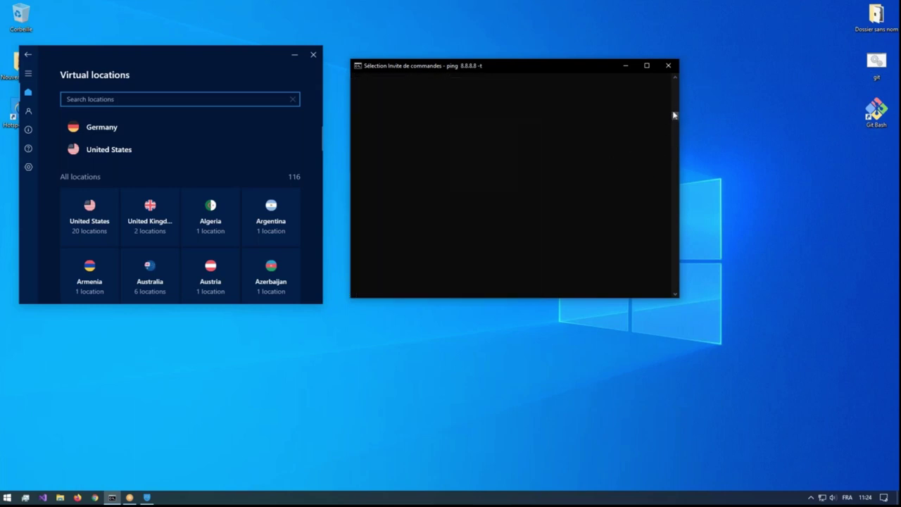
drag(675, 117, 675, 106)
scroll(502, 197, down, 5)
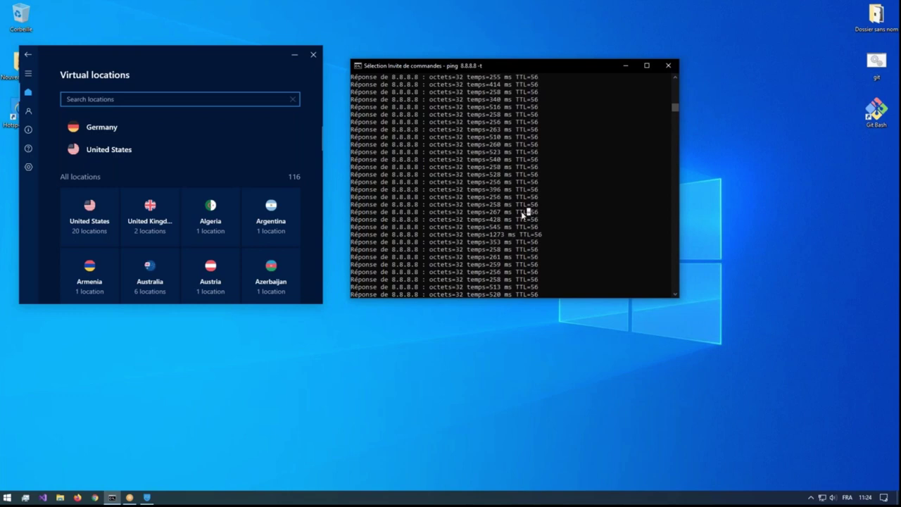
Examine the ping replies from the Japan connection through its disconnection, and cancel the text selection in Command Prompt
drag(527, 215, 493, 226)
scroll(553, 205, down, 8)
scroll(554, 197, down, 3)
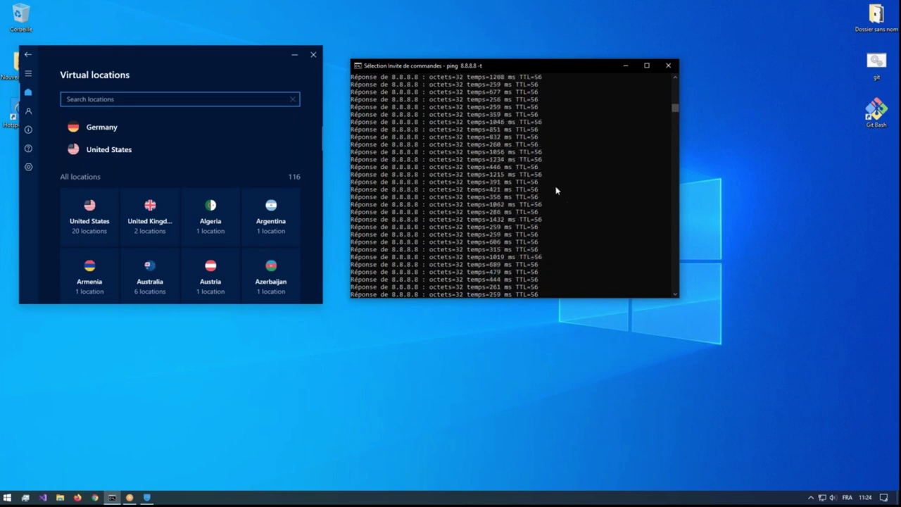
scroll(539, 208, down, 9)
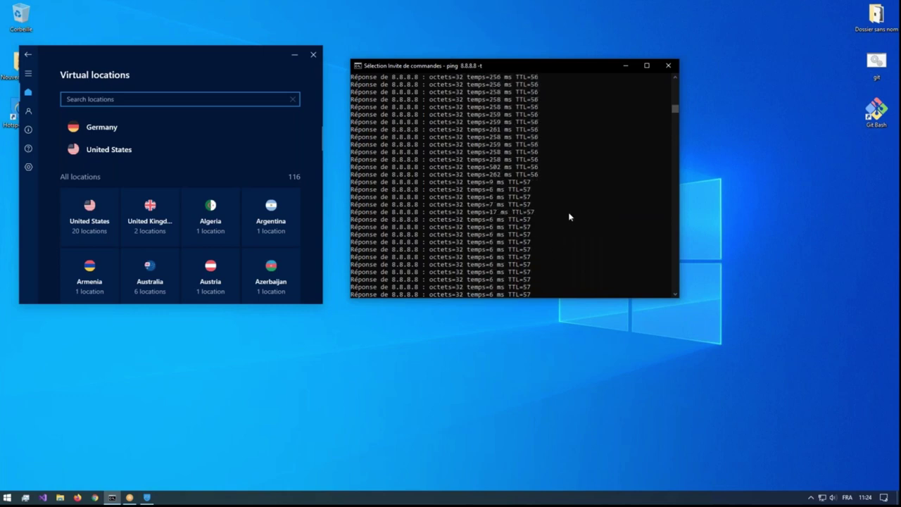
drag(536, 232, 553, 222)
click(537, 227)
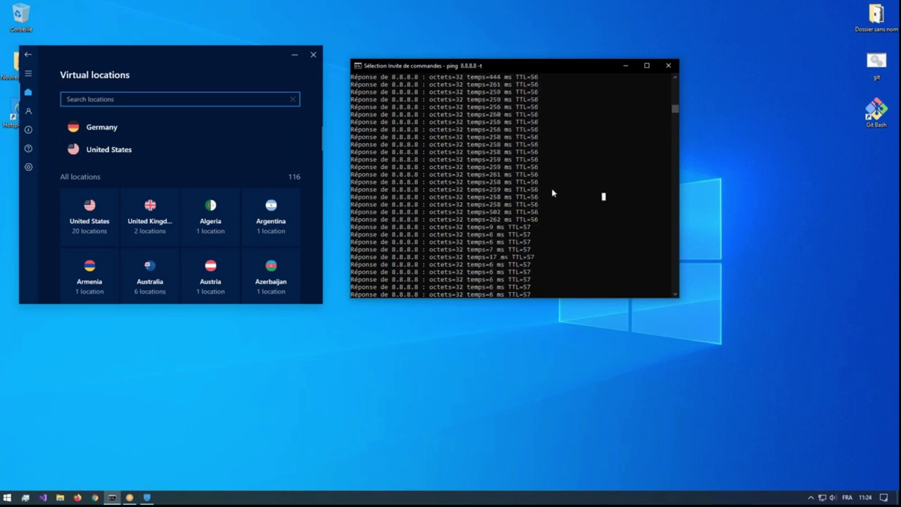
scroll(539, 256, down, 5)
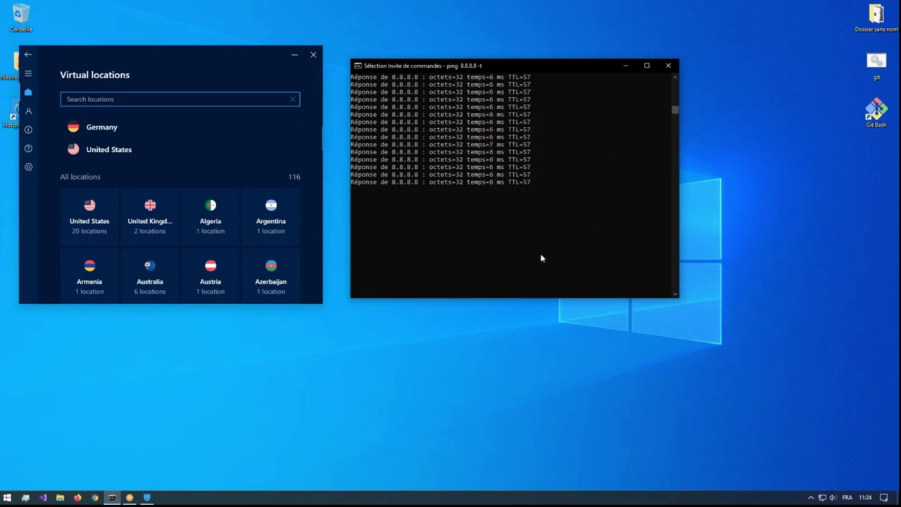
right_click(548, 242)
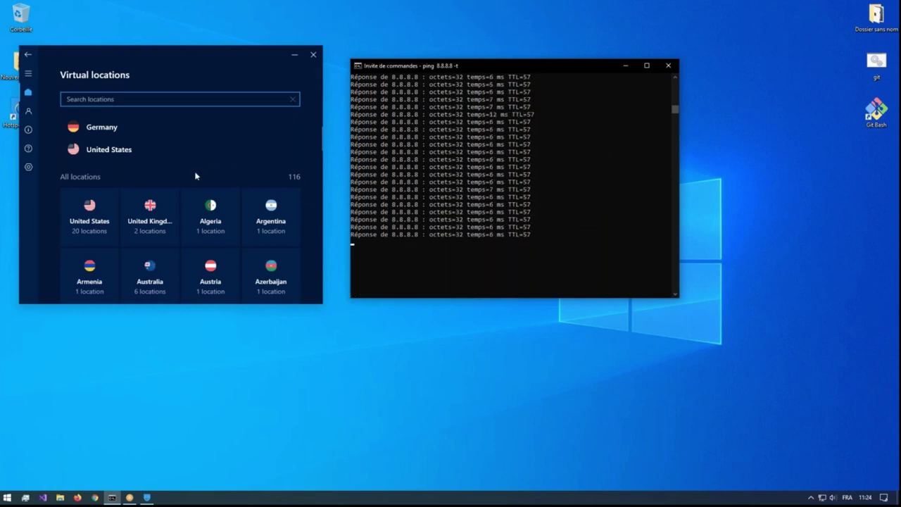
Browse the full list of Hotspot Shield virtual locations down to Vietnam and return to its beginning
scroll(247, 159, down, 4)
scroll(283, 164, up, 4)
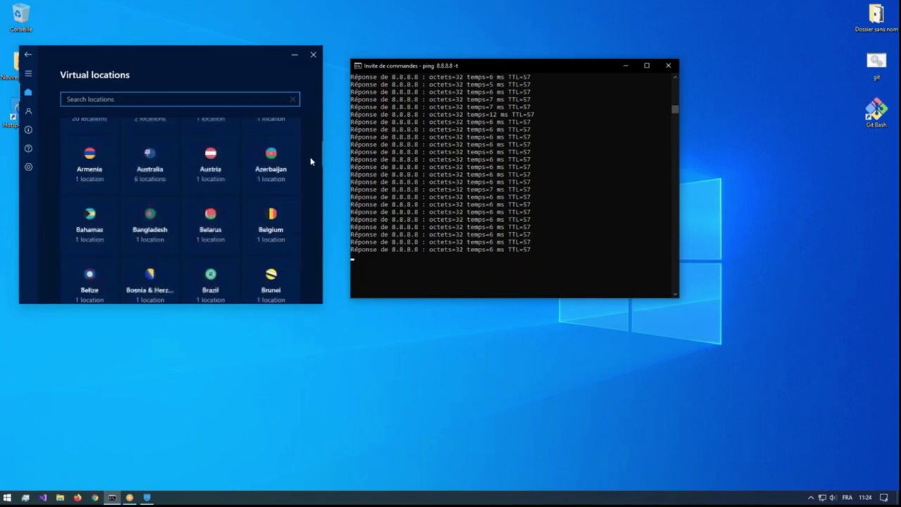
scroll(308, 165, down, 3)
scroll(298, 175, down, 2)
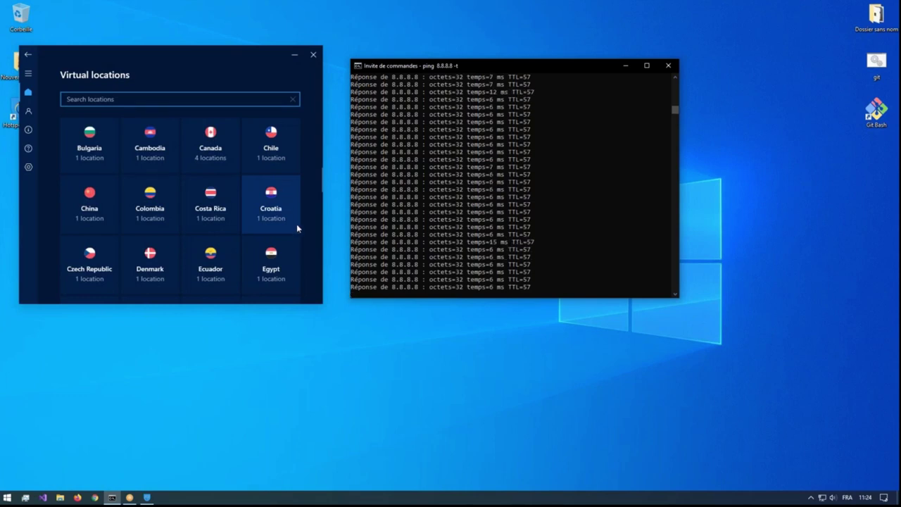
scroll(297, 225, down, 1)
scroll(296, 227, down, 2)
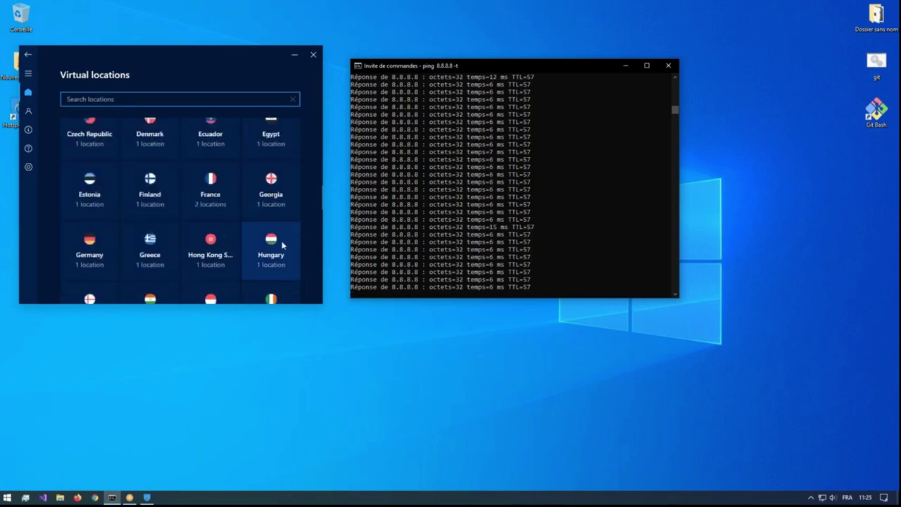
scroll(285, 243, down, 5)
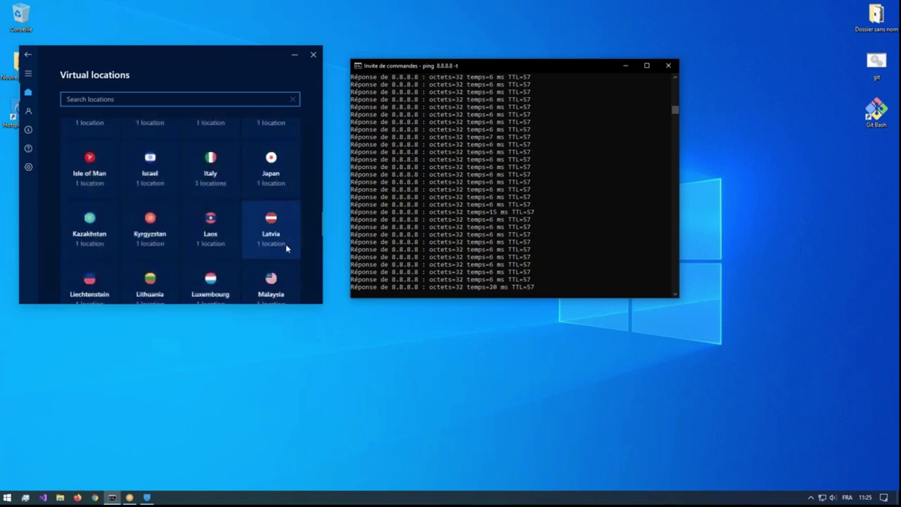
scroll(163, 244, down, 2)
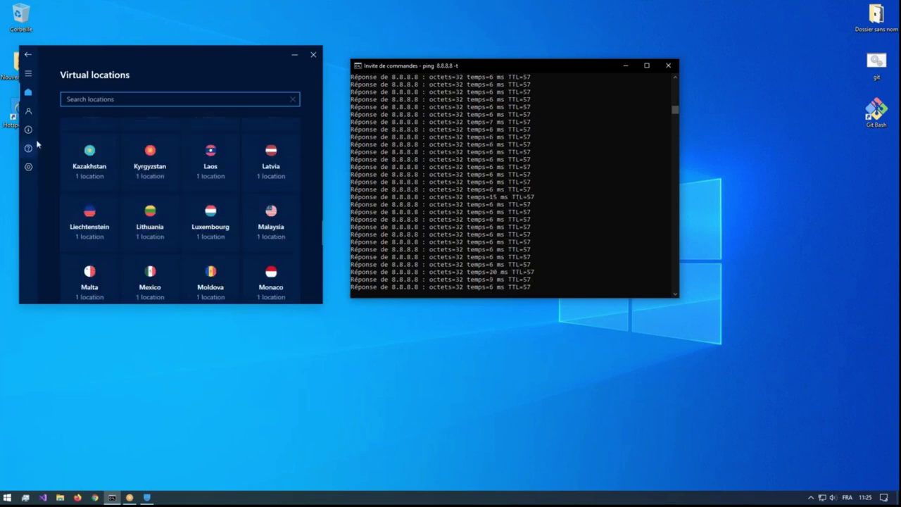
click(29, 73)
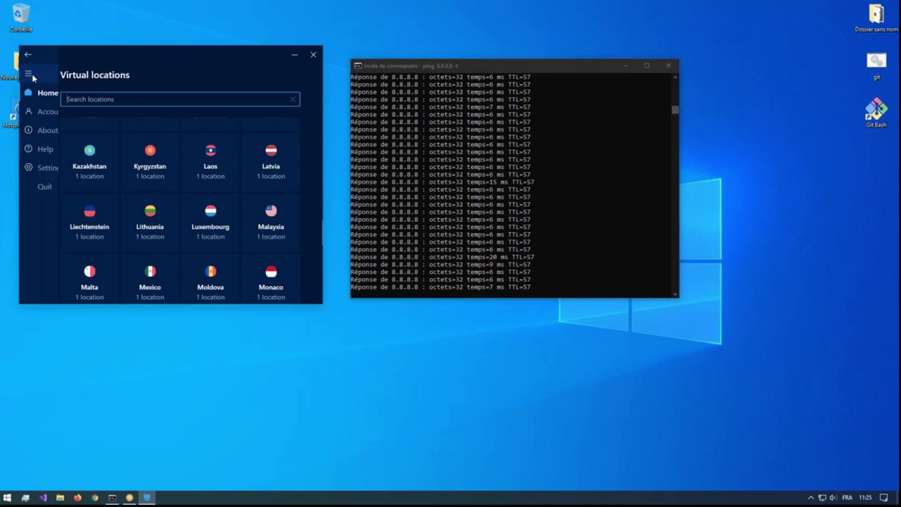
click(31, 75)
scroll(295, 233, down, 5)
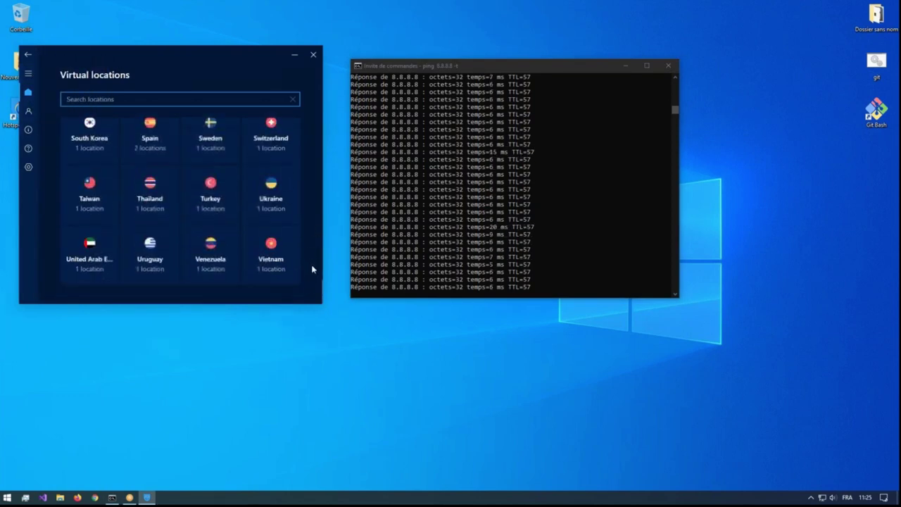
scroll(286, 237, up, 2)
scroll(286, 237, up, 10)
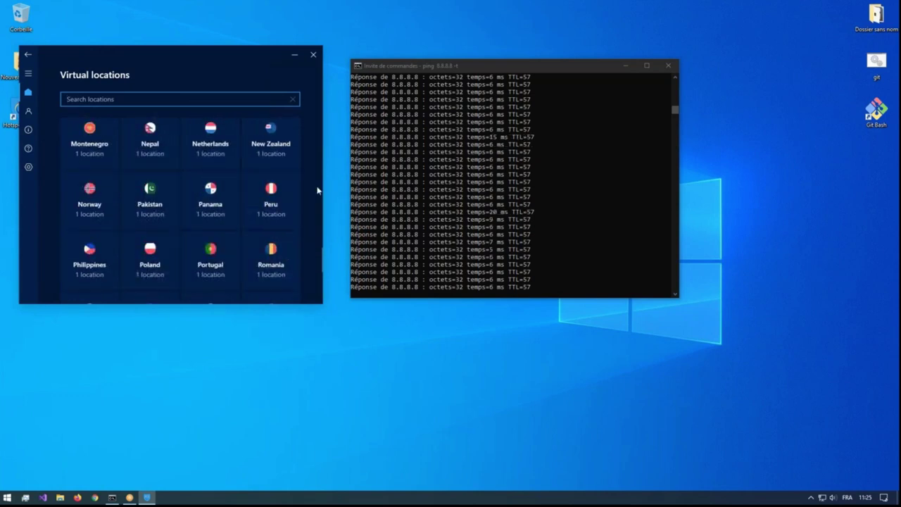
scroll(305, 191, up, 8)
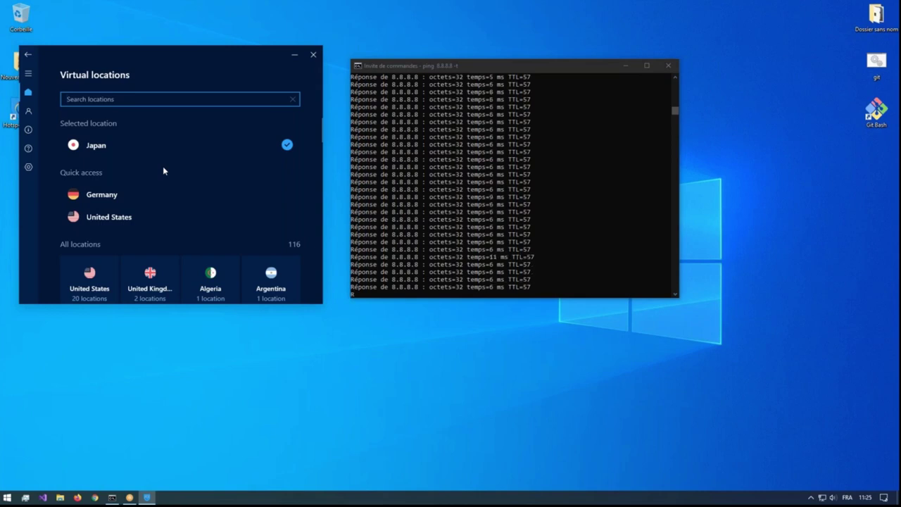
Return to the Hotspot Shield home screen and move its window slightly down on the desktop
click(29, 55)
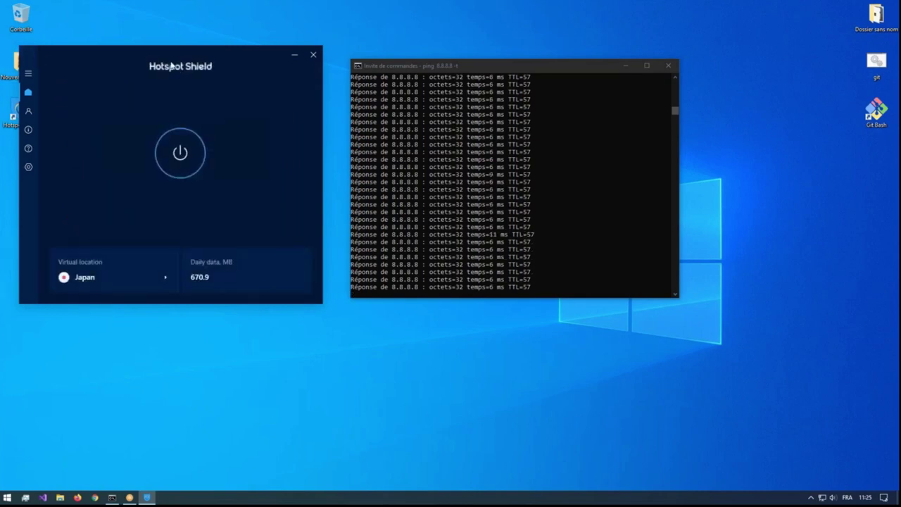
drag(204, 68, 216, 121)
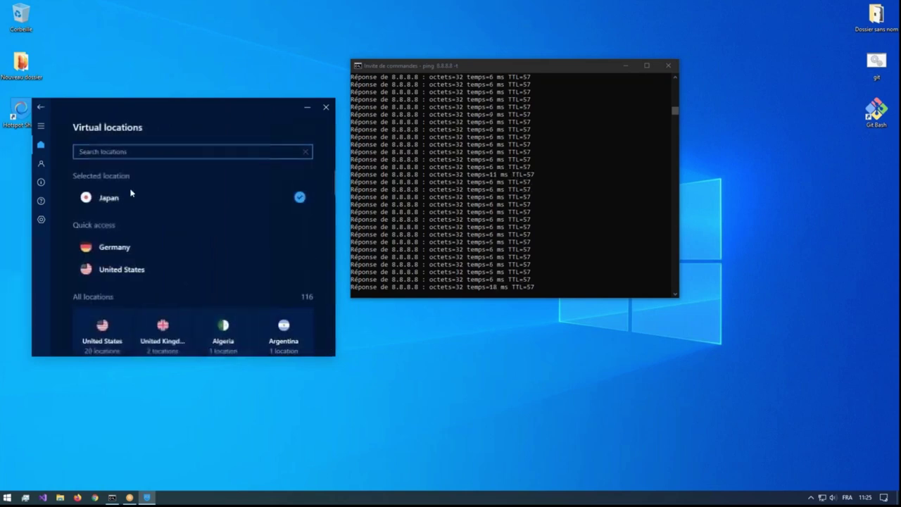
click(41, 108)
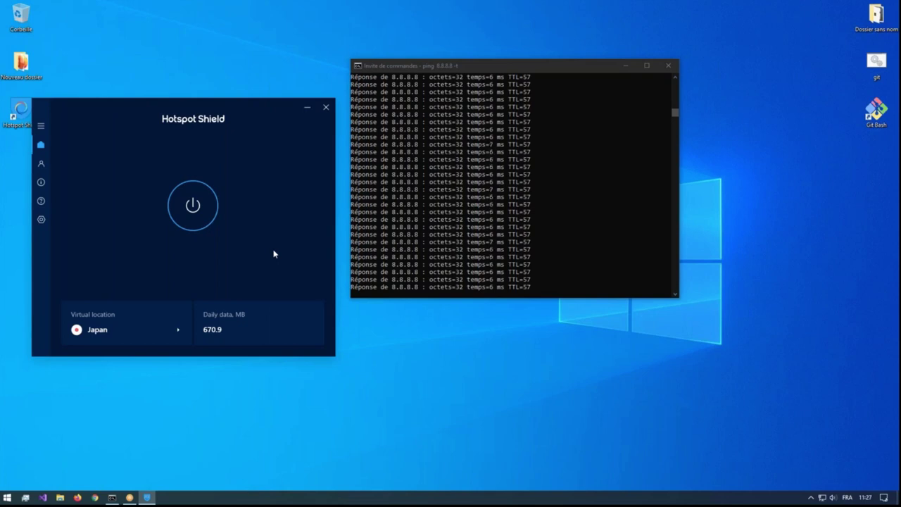
Close the Hotspot Shield window and open a File Explorer window
click(326, 108)
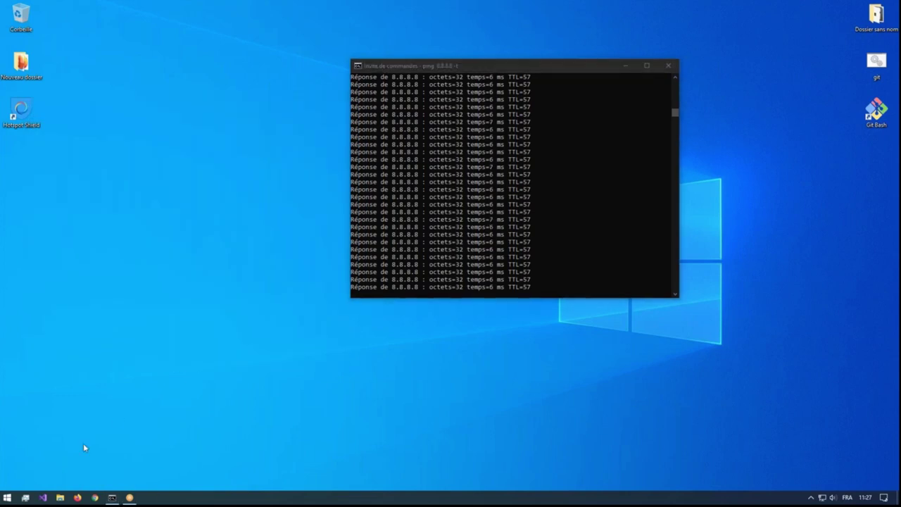
click(60, 498)
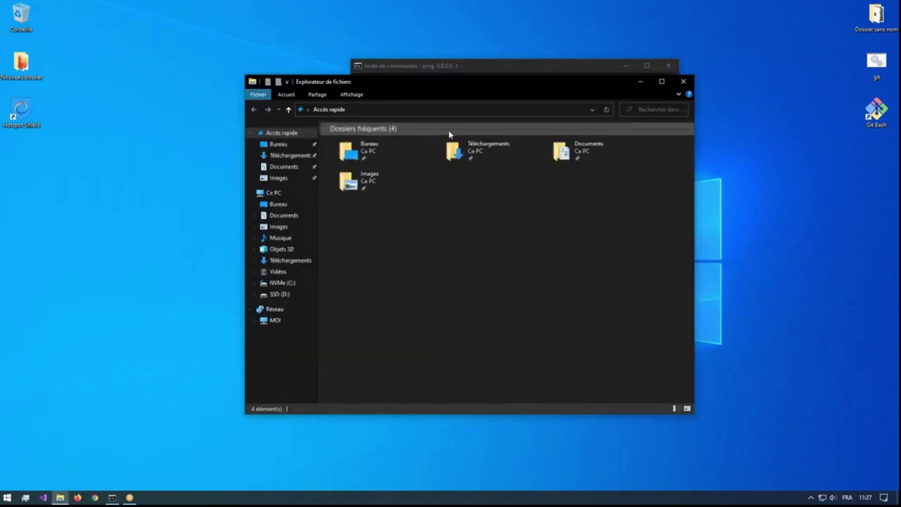
Open the Windows Settings home page with the signed-in Microsoft account shown
click(5, 497)
click(13, 458)
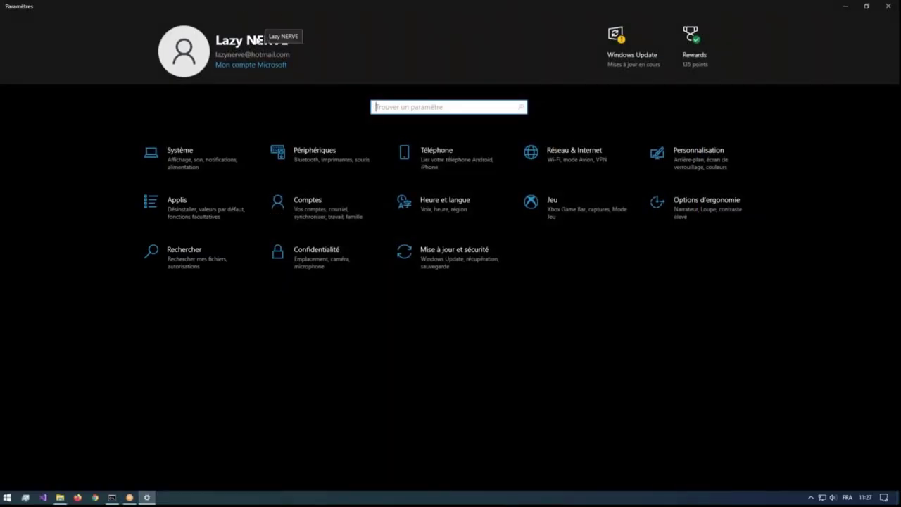
click(410, 55)
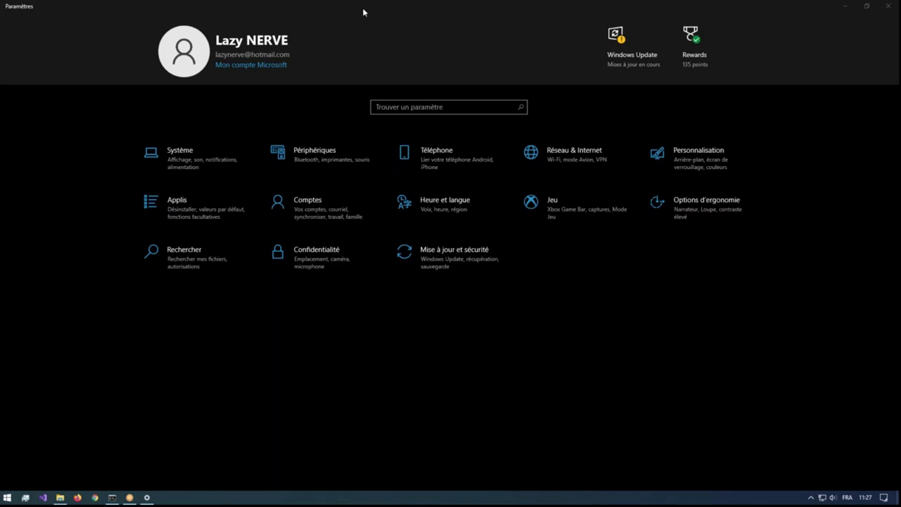
click(364, 75)
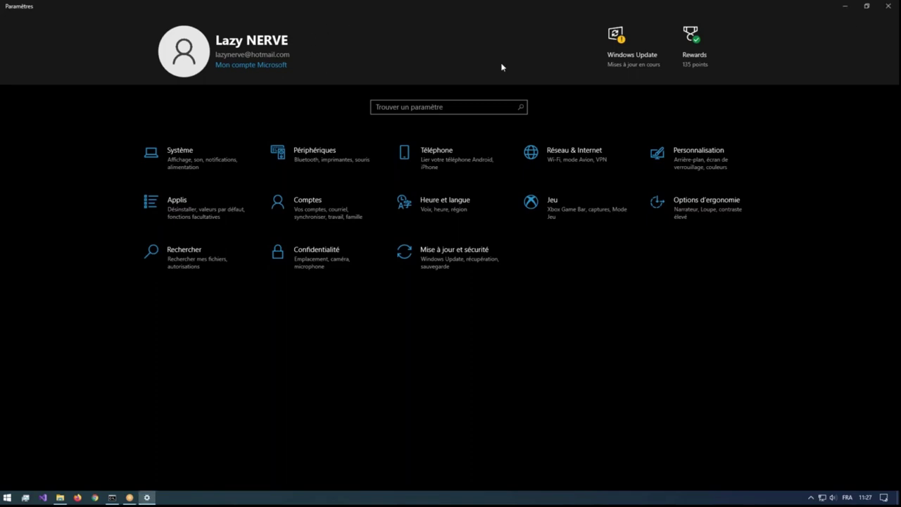
click(846, 6)
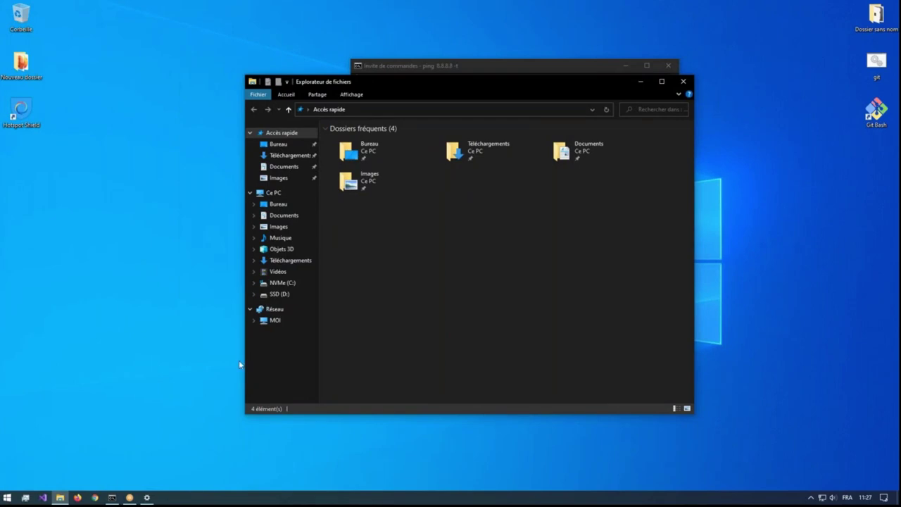
click(148, 498)
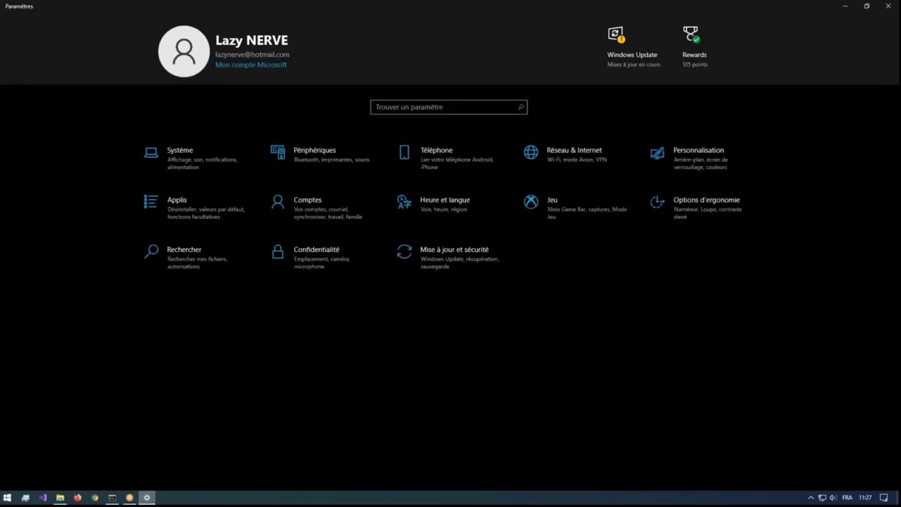
click(148, 498)
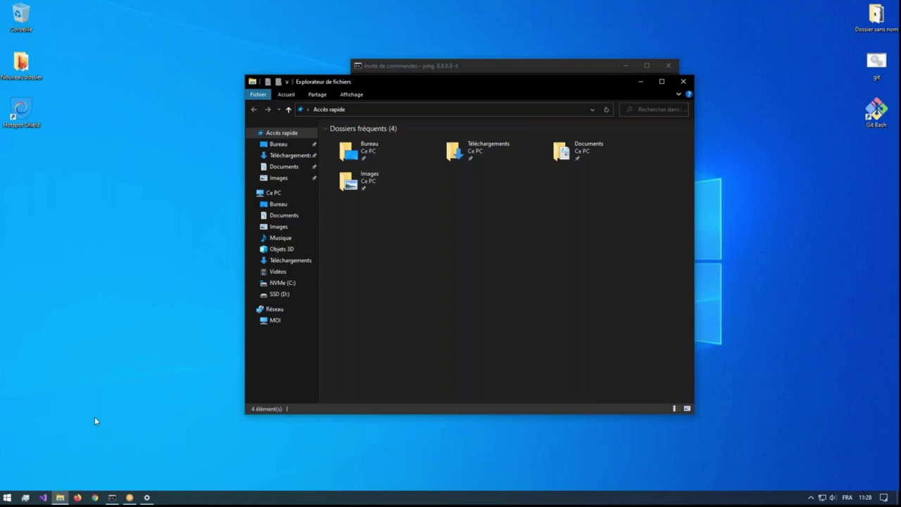
click(146, 497)
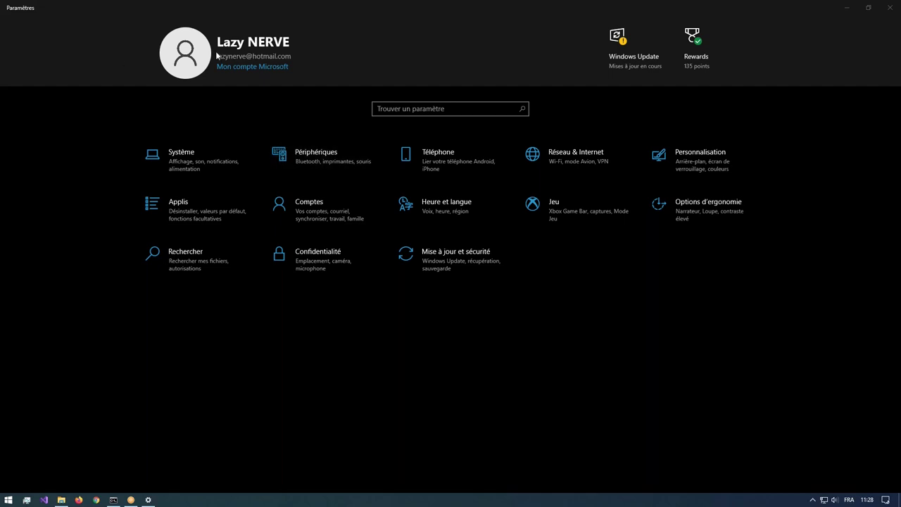
Open the Microsoft account page from Windows Settings, close its duplicate browser tab and minimize Chrome
click(236, 62)
click(257, 67)
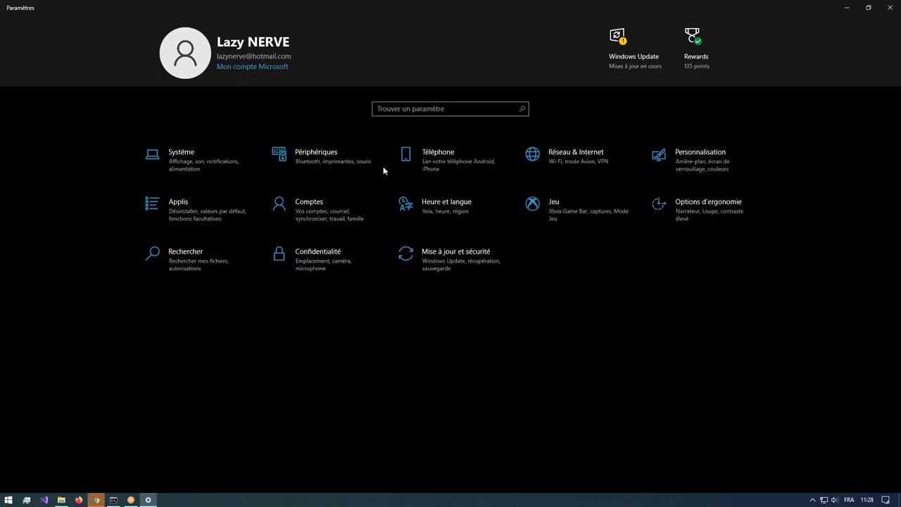
click(96, 500)
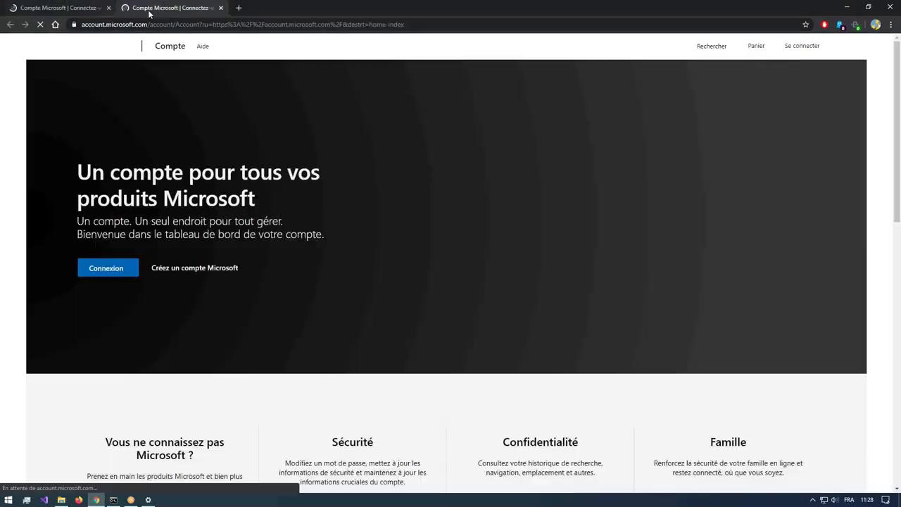
click(221, 8)
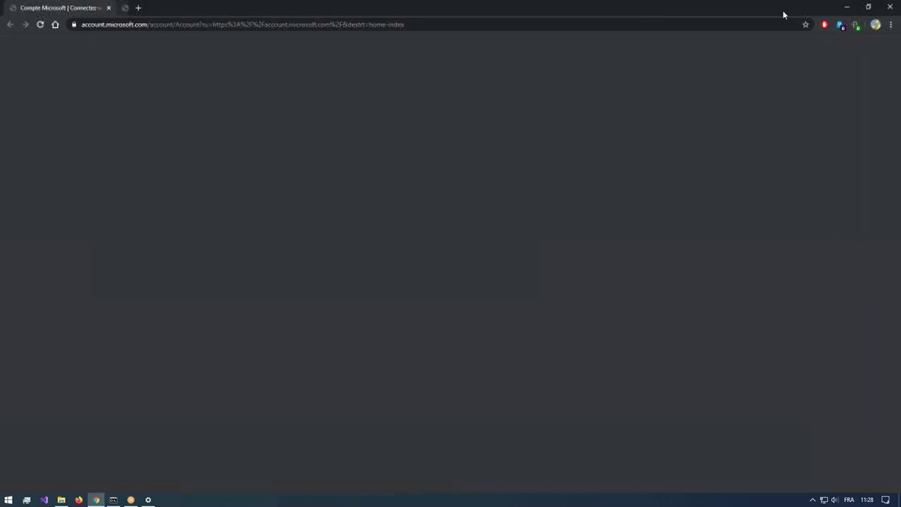
click(856, 9)
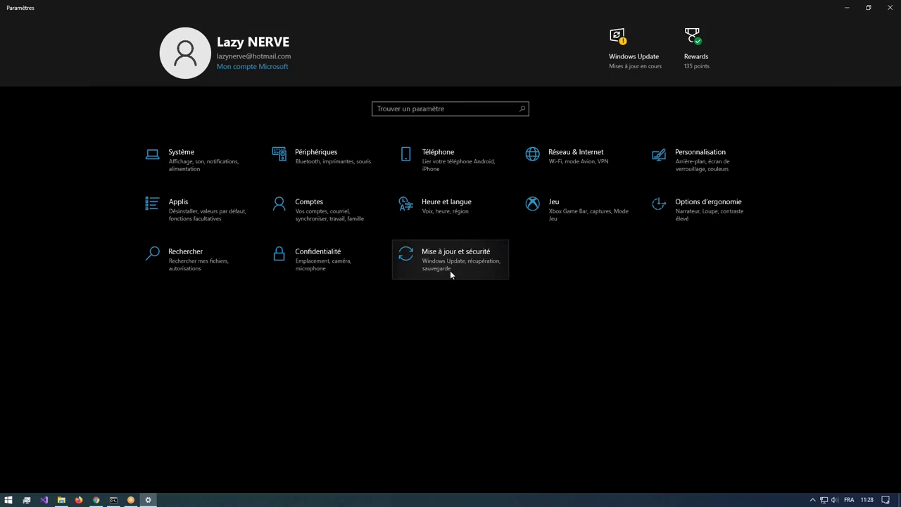
Review the device and Windows specifications under Système, À propos, and return to the Settings home page
click(214, 159)
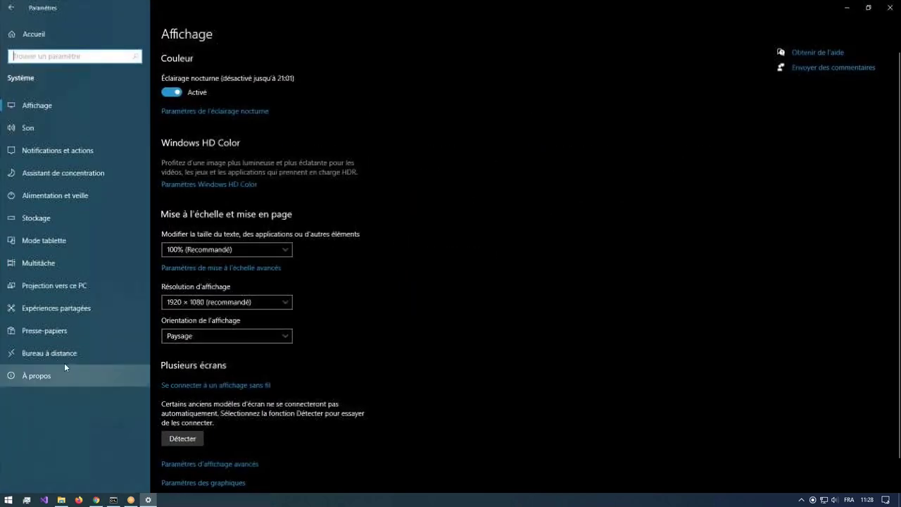
scroll(303, 352, down, 3)
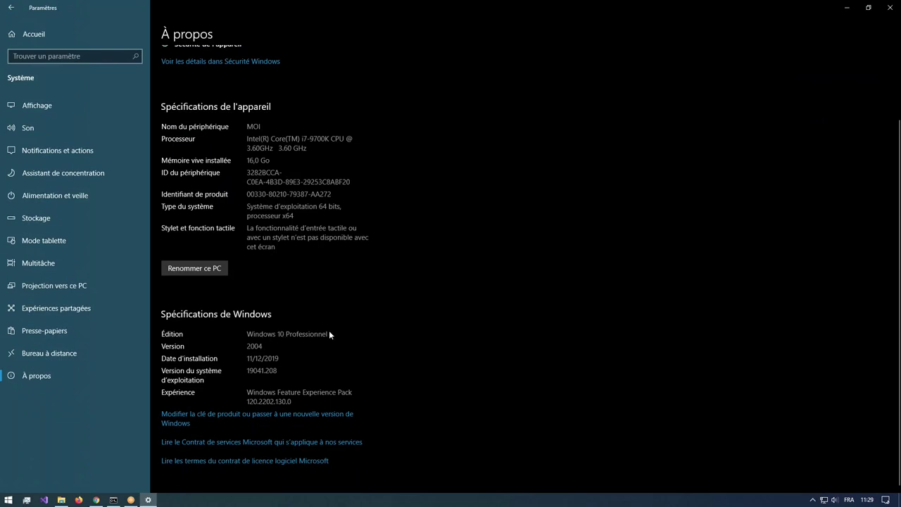
click(96, 500)
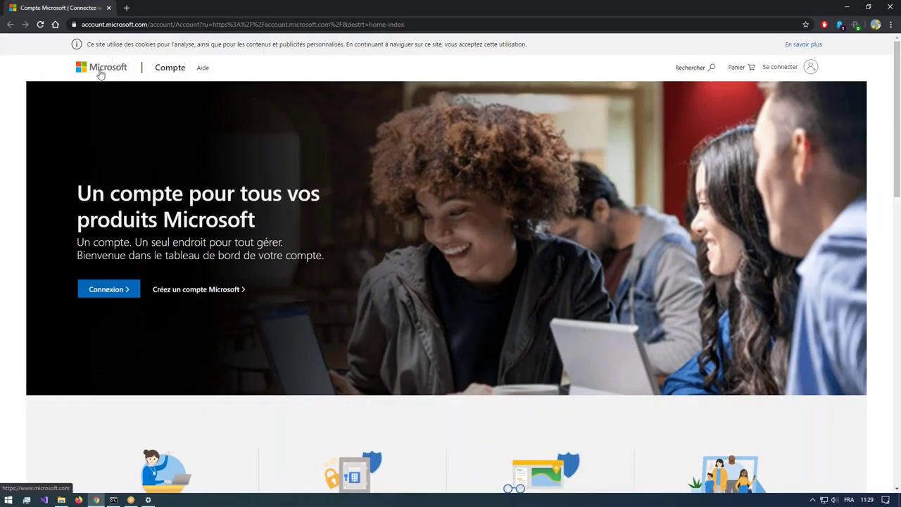
click(148, 500)
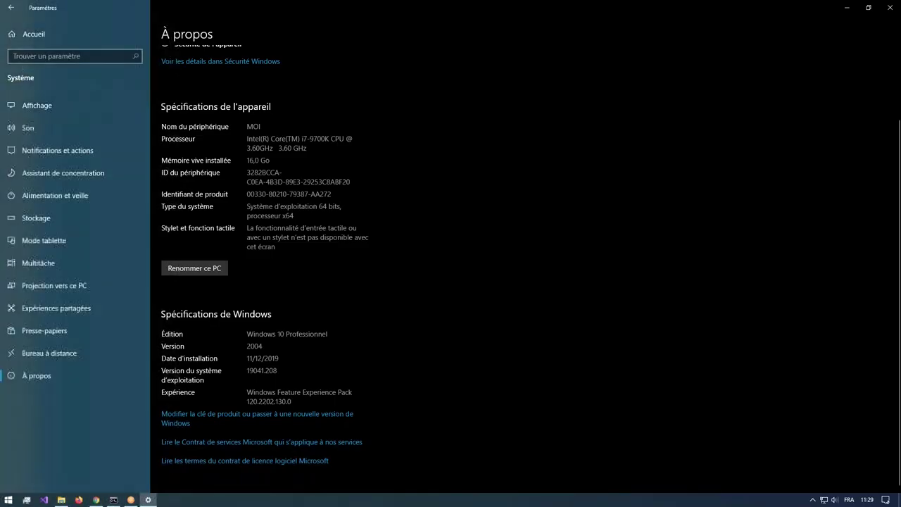
click(35, 37)
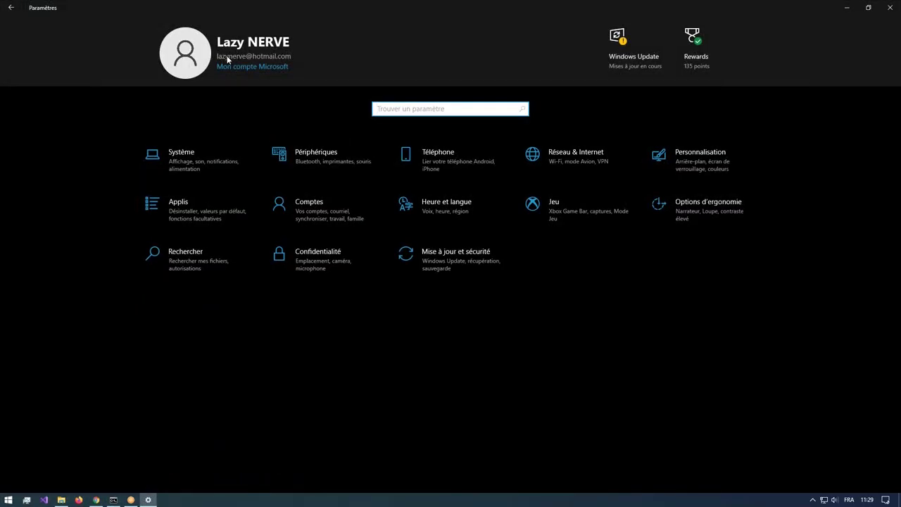
click(283, 61)
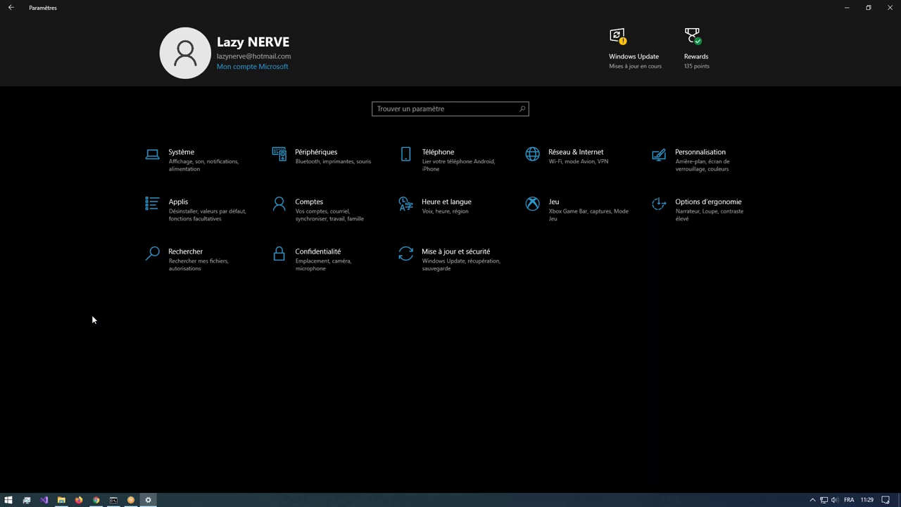
key(XF86AudioLowerVolume)
key(XF86AudioRaiseVolume)
key(XF86AudioRaiseVolume)
key(XF86AudioRaiseVolume)
key(XF86AudioRaiseVolume)
click(68, 501)
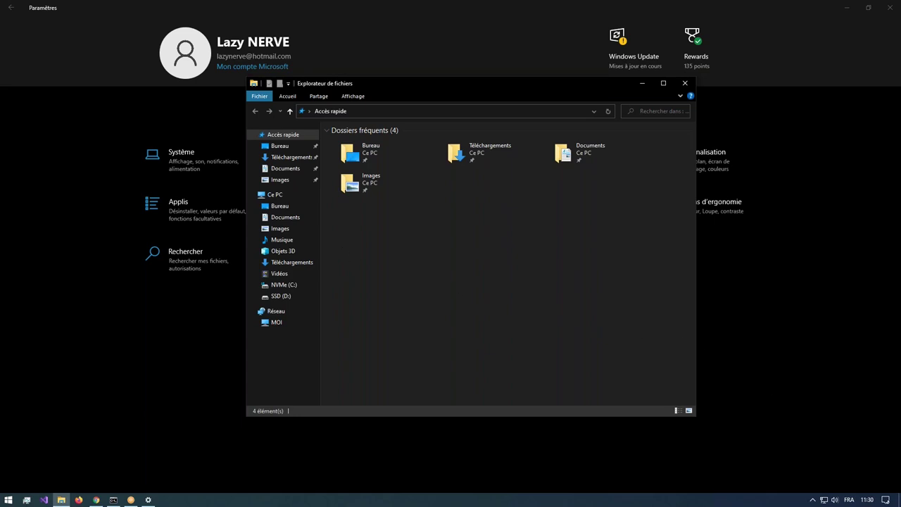
right_click(486, 498)
key(Escape)
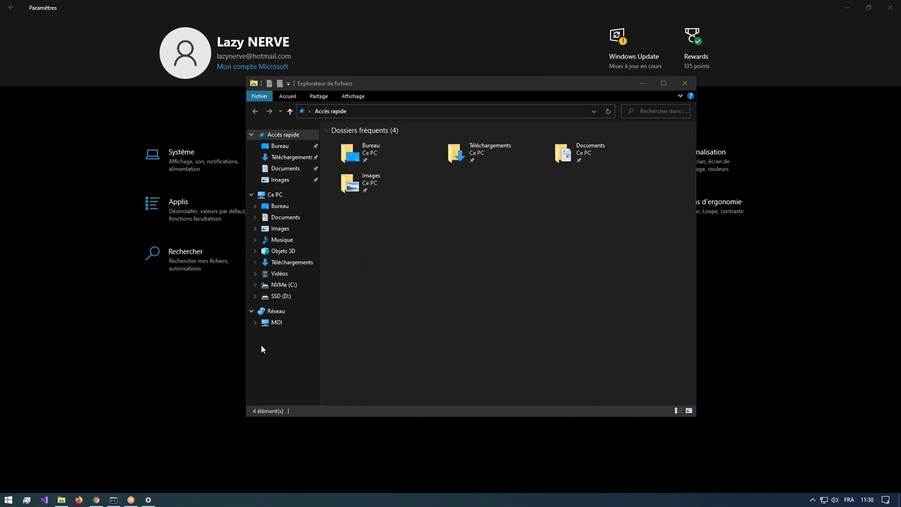
Examine the Options de connexion page in the Windows Comptes settings and return to the Settings home page
click(147, 500)
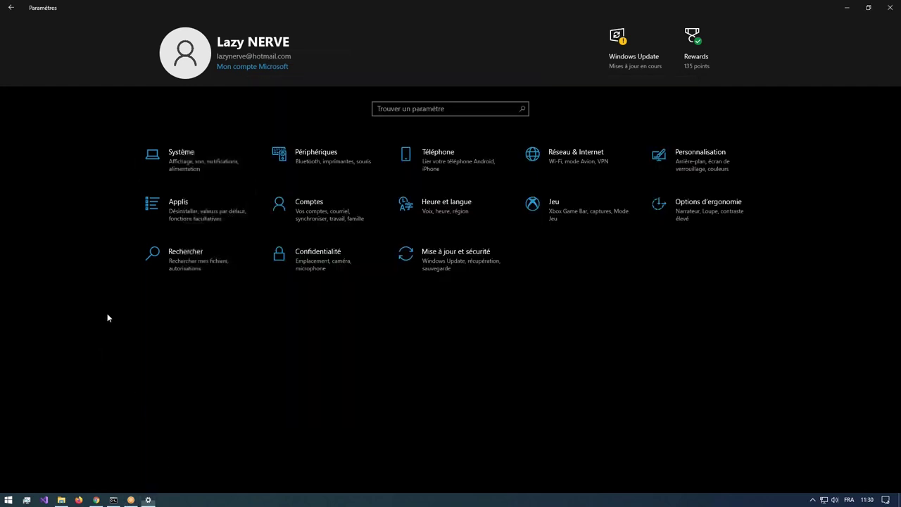
click(338, 209)
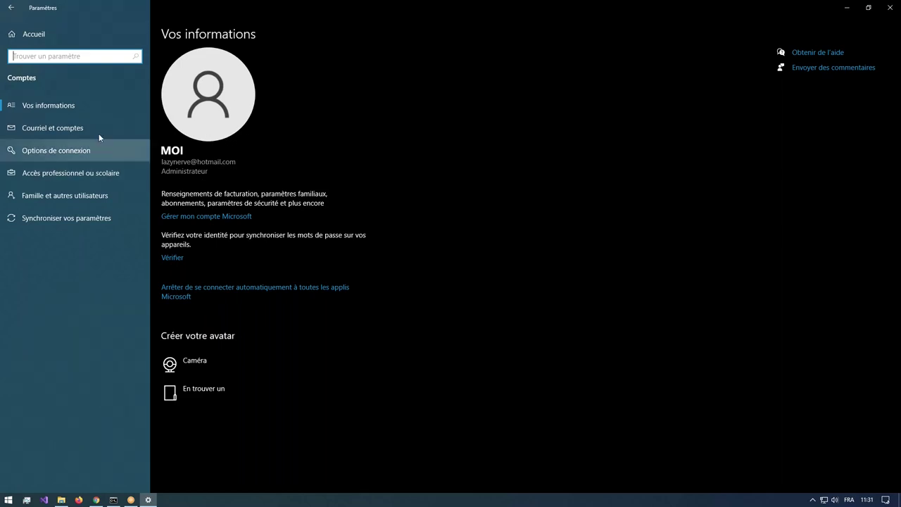
click(66, 156)
click(53, 128)
click(51, 151)
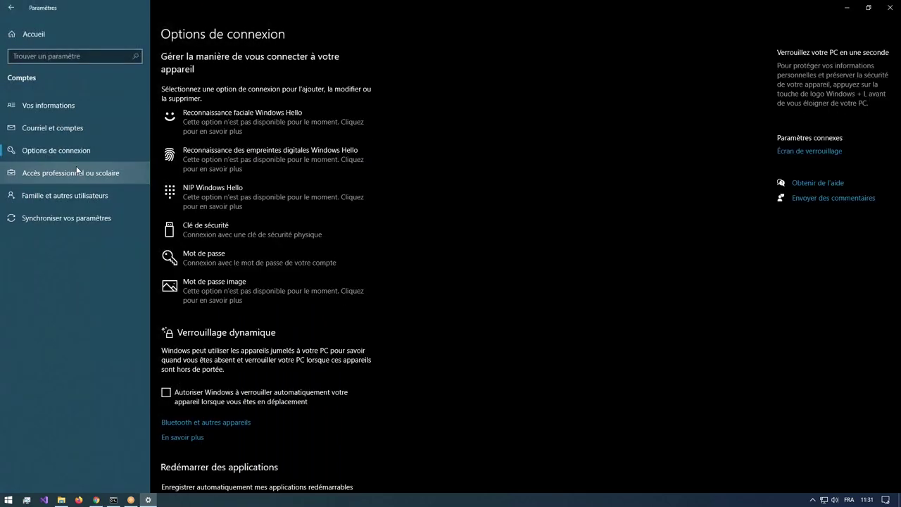
scroll(303, 255, down, 3)
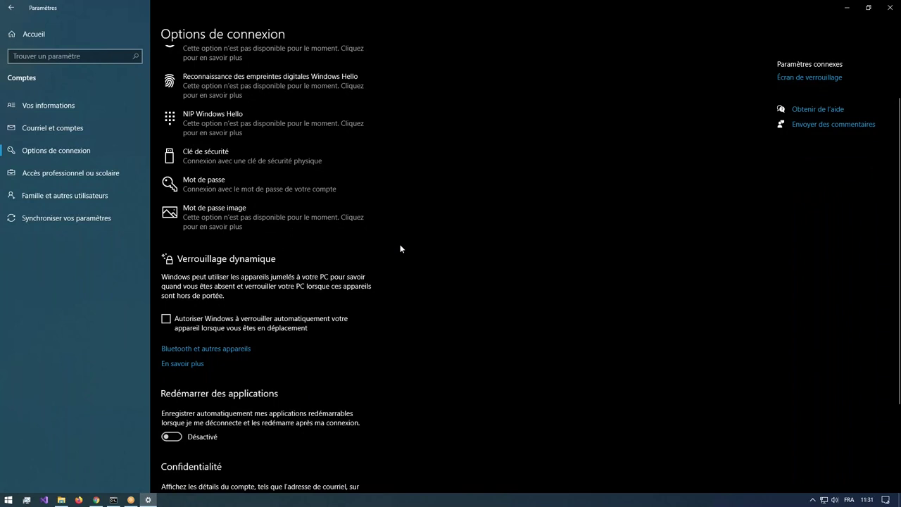
scroll(394, 247, down, 3)
scroll(302, 354, up, 6)
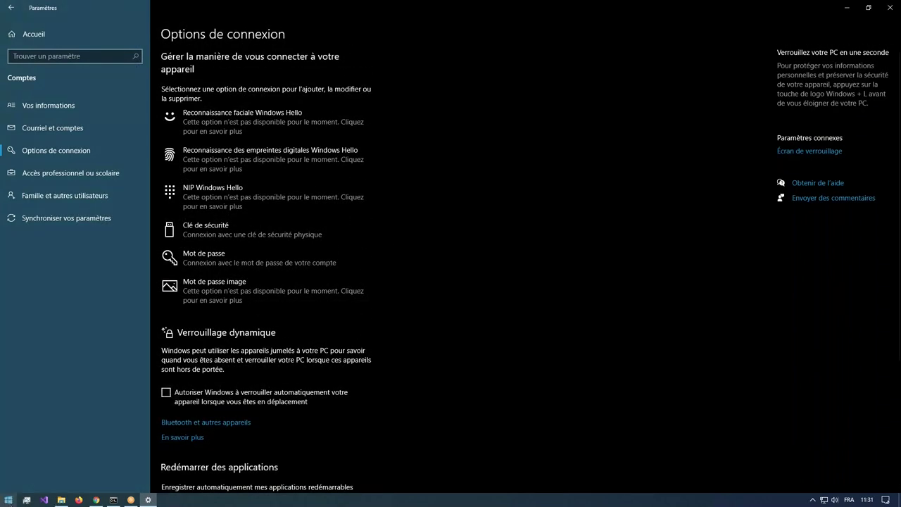
click(10, 7)
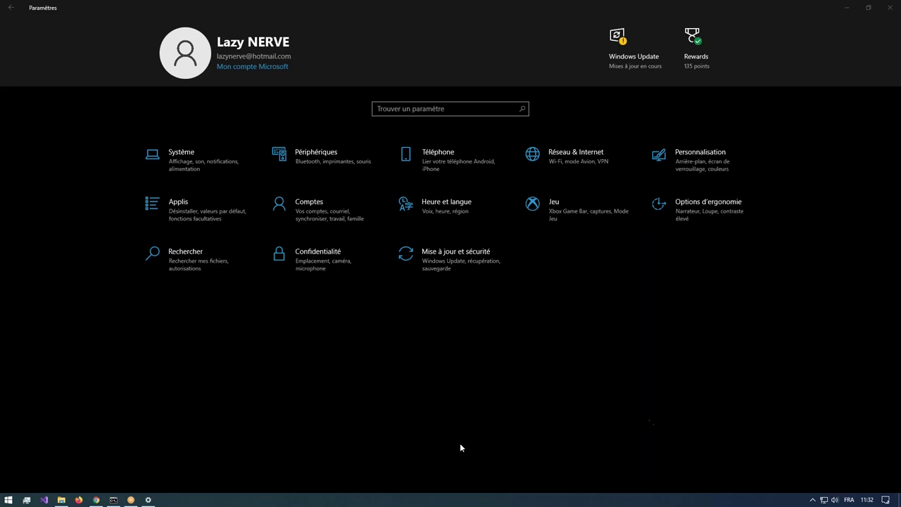
Switch to Chrome, open its settings in a new tab and expand Paramètres avancés
click(97, 500)
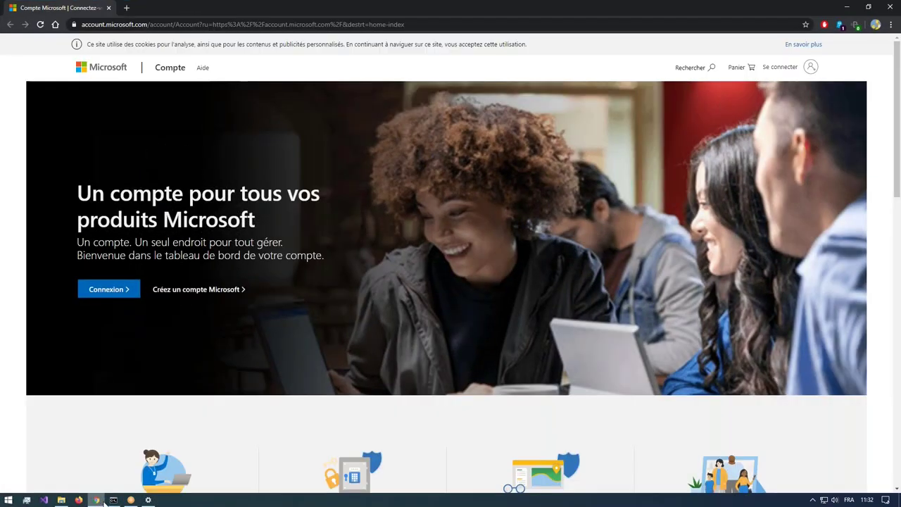
click(103, 501)
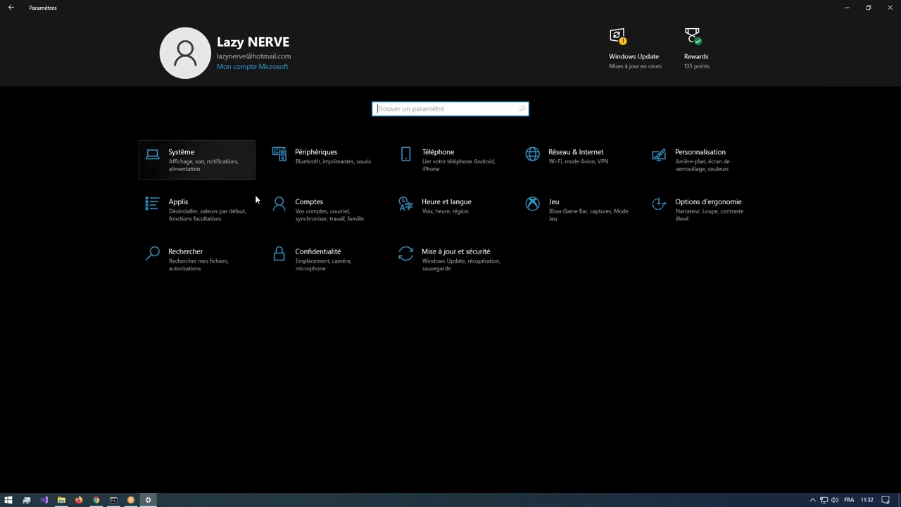
click(96, 500)
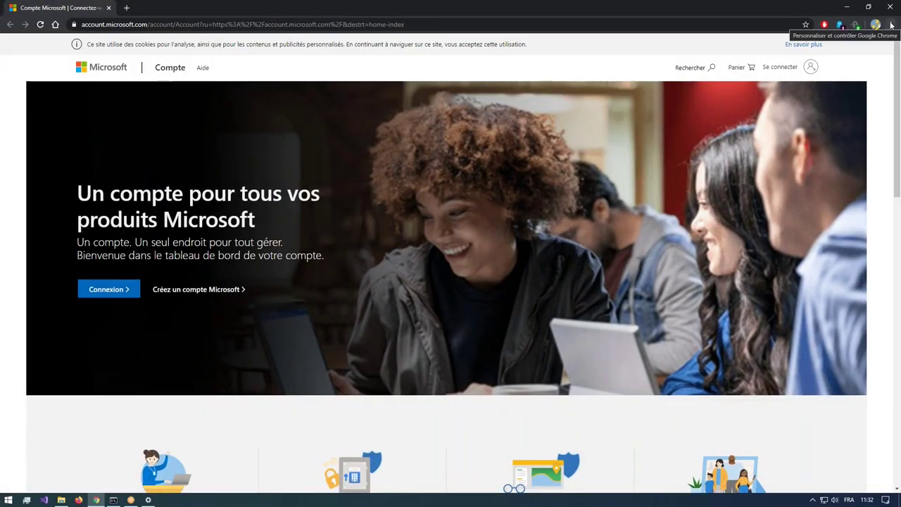
click(126, 8)
click(891, 24)
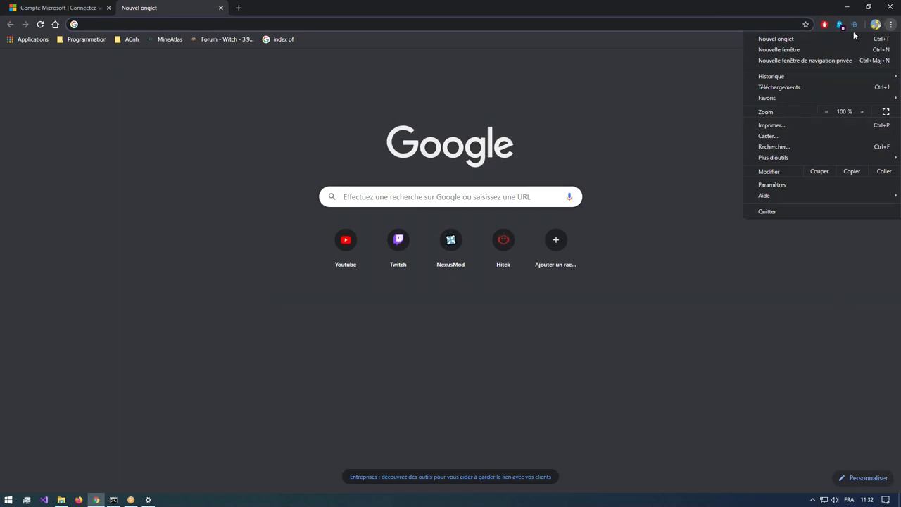
click(778, 185)
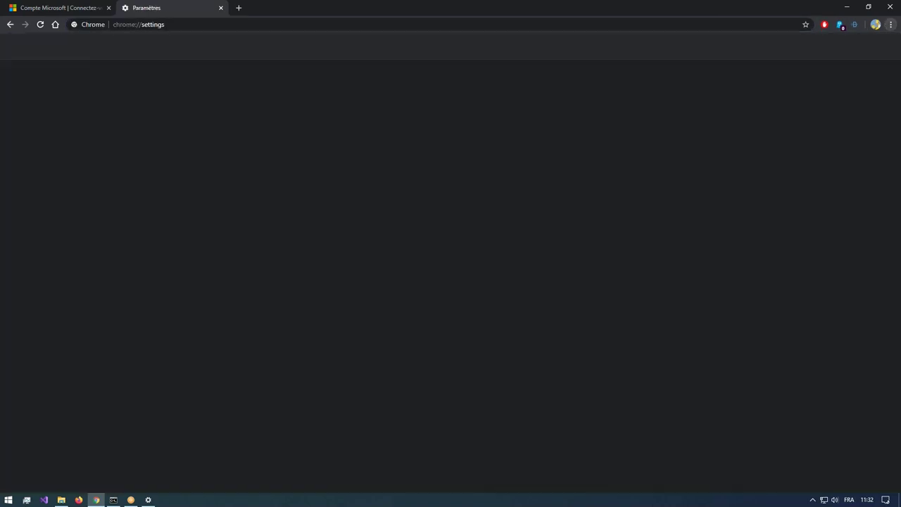
click(96, 211)
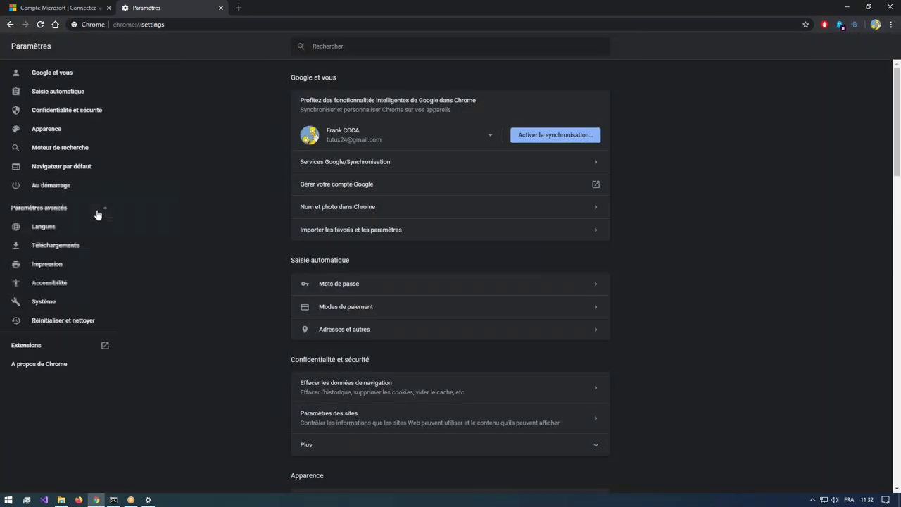
Search the Chrome settings for "mot passe" and for "identi"
click(381, 47)
text(mot passe)
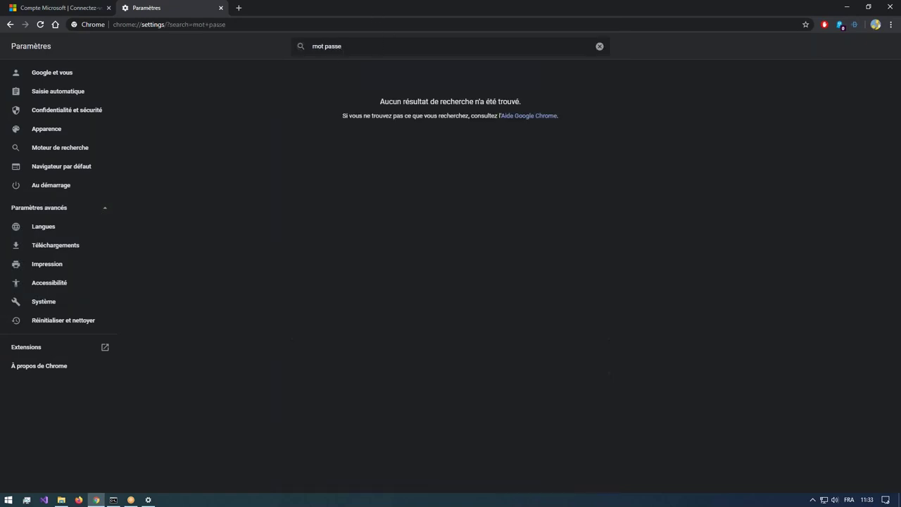
key(ctrl+a)
text(identi)
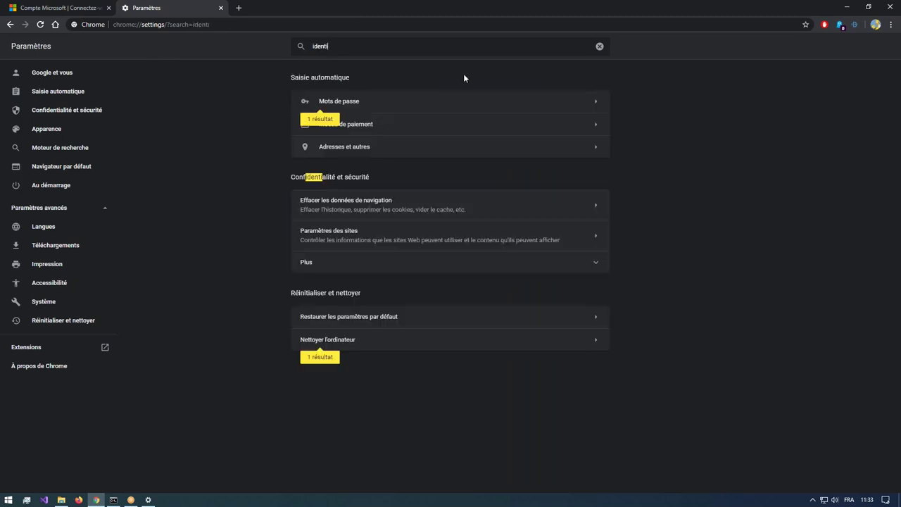
Browse the websites with saved logins in Chrome's Mots de passe settings and close the settings tab
click(434, 104)
scroll(346, 172, down, 3)
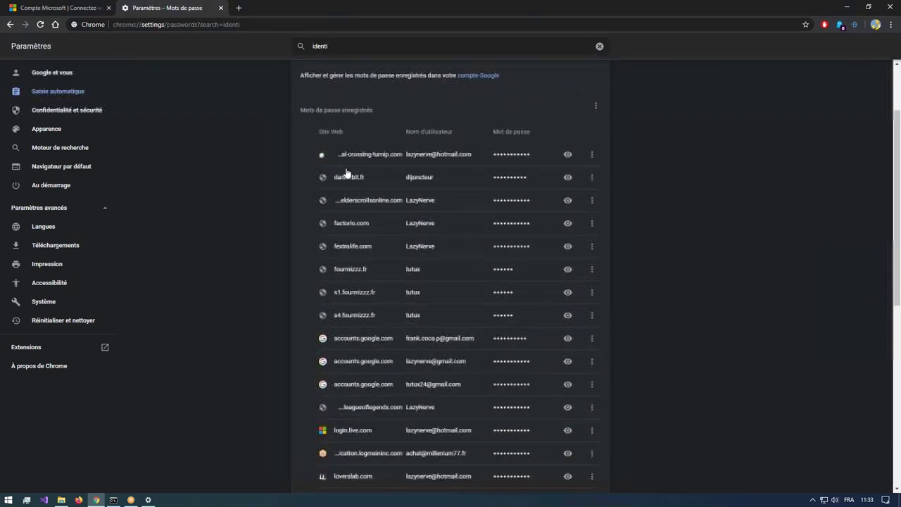
scroll(347, 173, down, 8)
scroll(367, 272, up, 3)
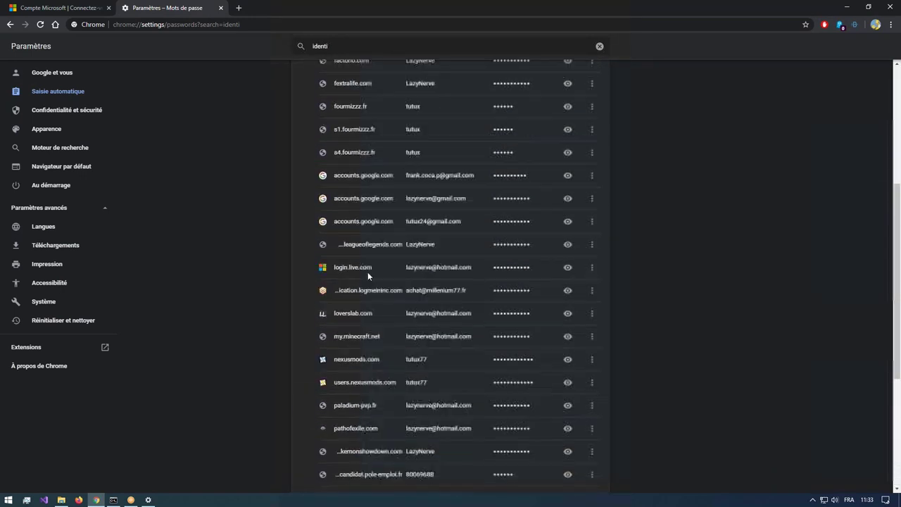
scroll(367, 272, up, 3)
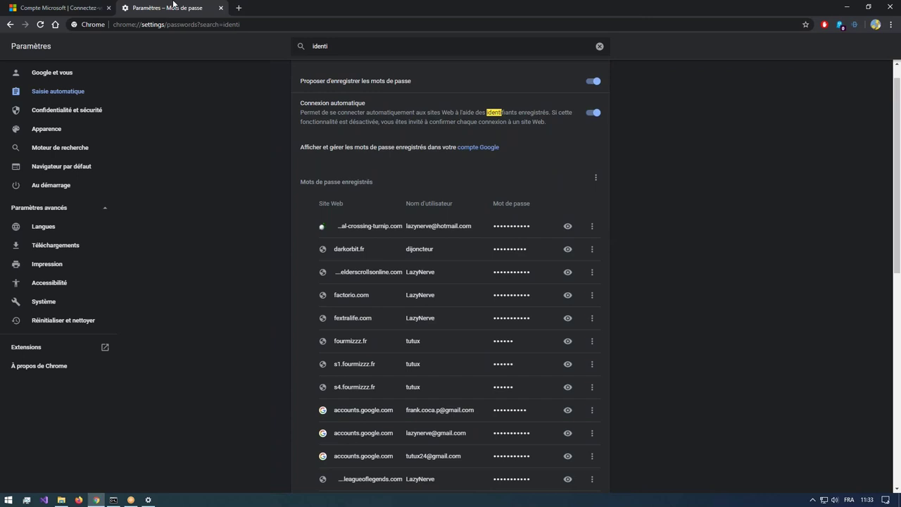
middle_click(164, 9)
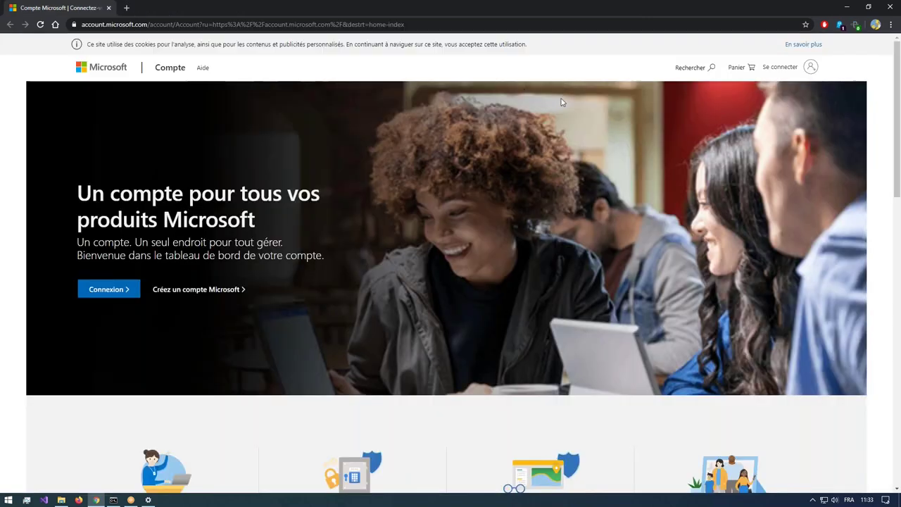